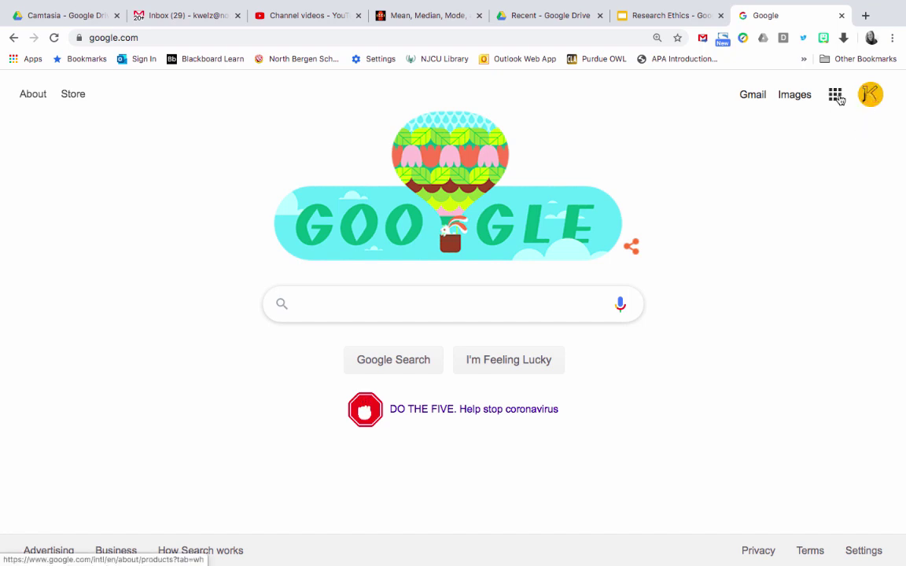
Step: Open the Google apps launcher from the google.com homepage
left_click(835, 96)
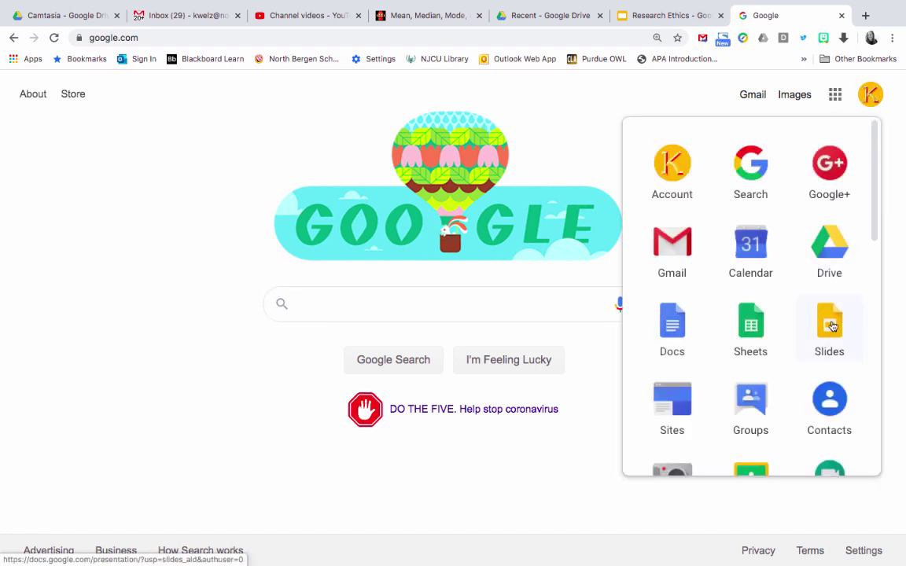
Step: Launch Google Meet from the apps list and start a meeting nicknamed 'Tutorial'
scroll(829, 323, "down", 2)
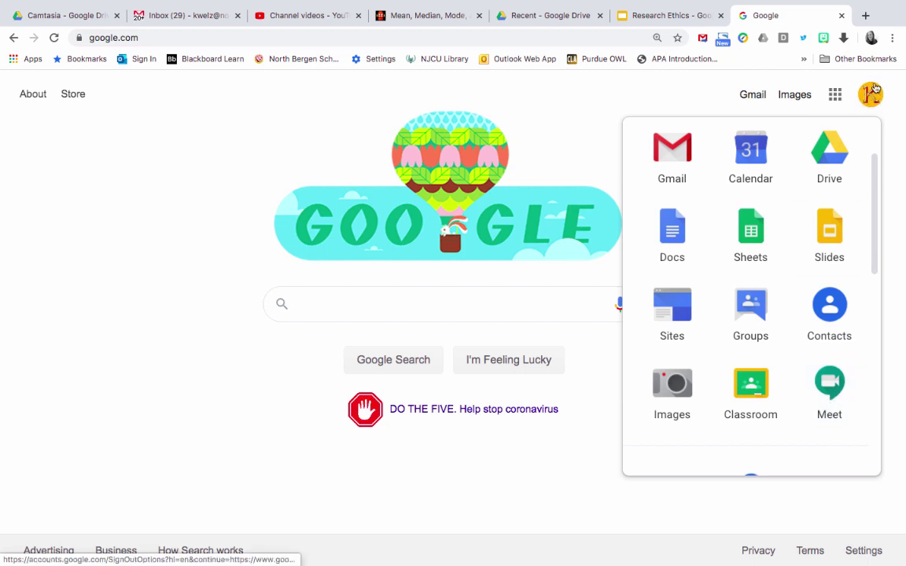
left_click(830, 381)
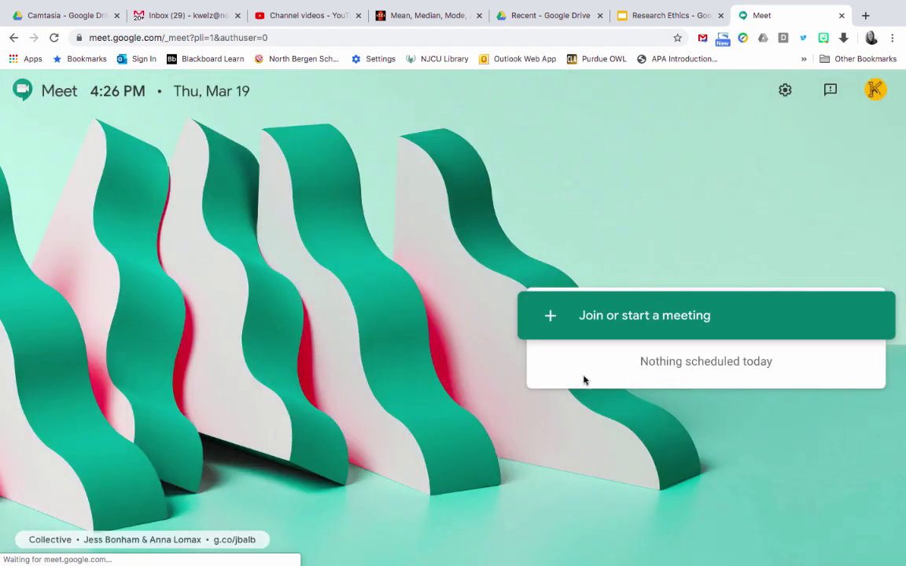
left_click(550, 315)
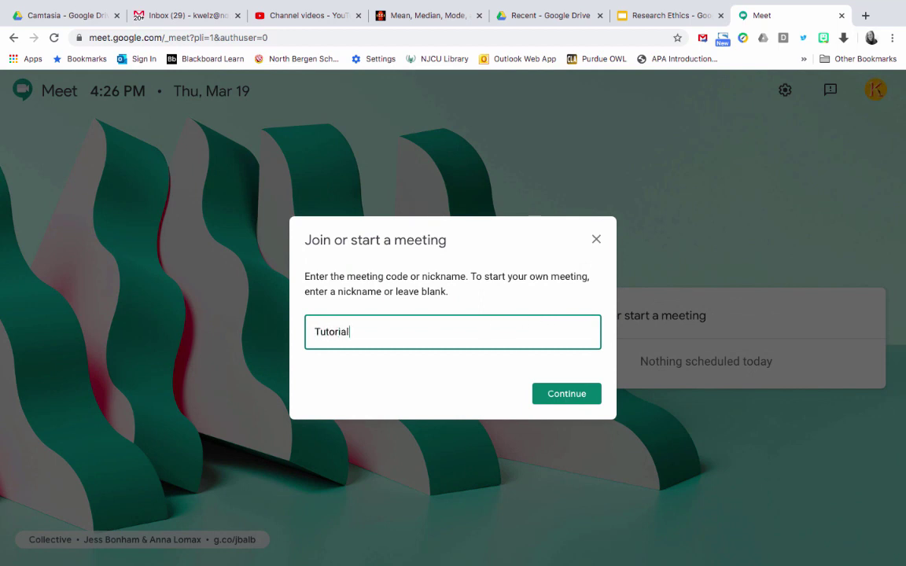
left_click(560, 393)
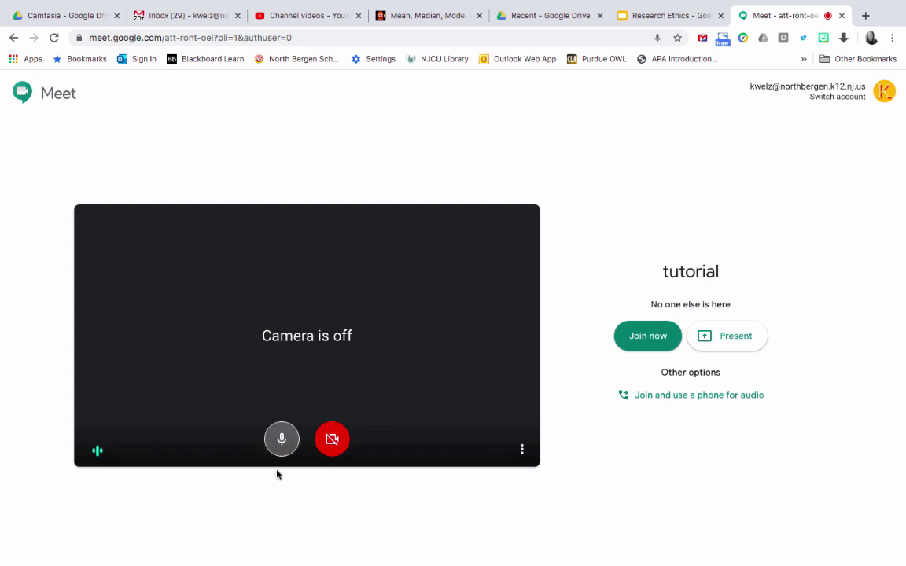
left_click(636, 345)
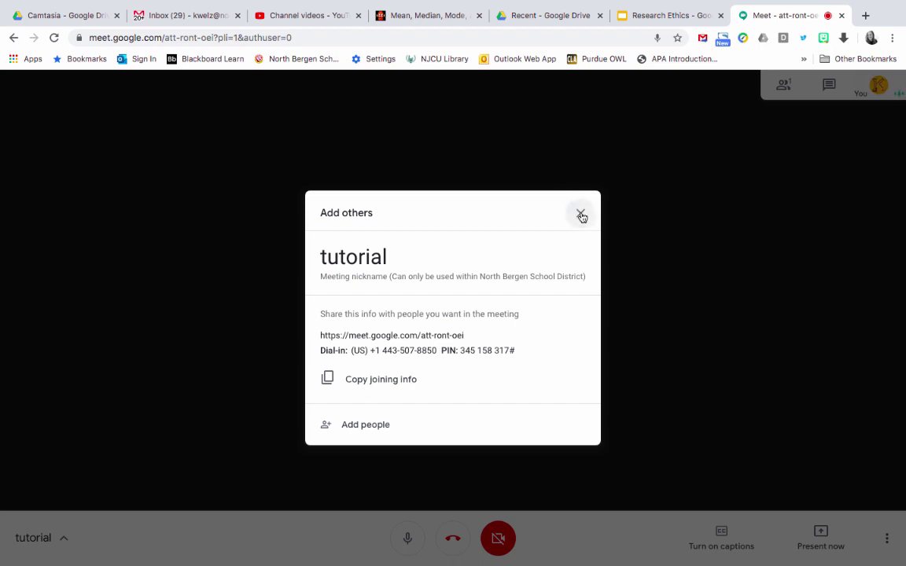
Step: Join the Tutorial meeting, dismiss the joining info, and start recording after accepting consent
left_click(581, 216)
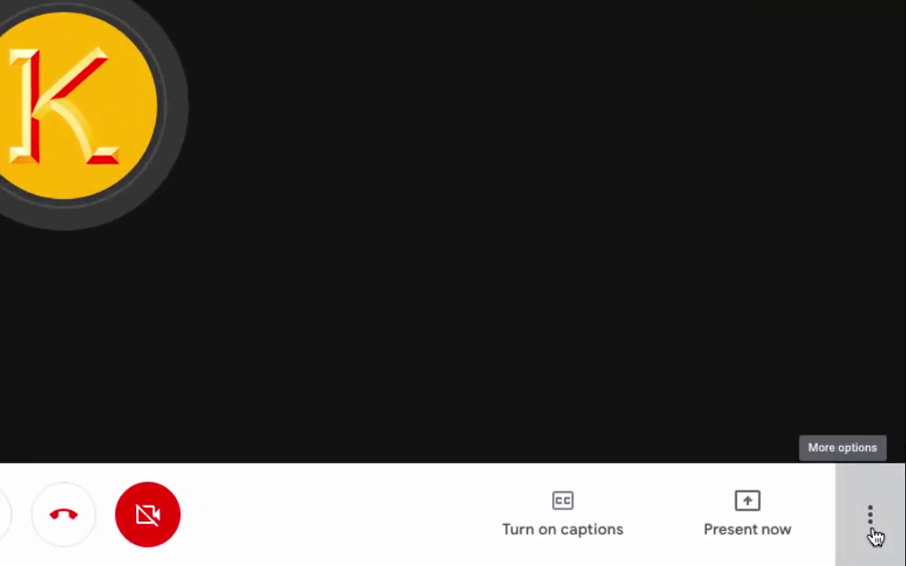
left_click(873, 533)
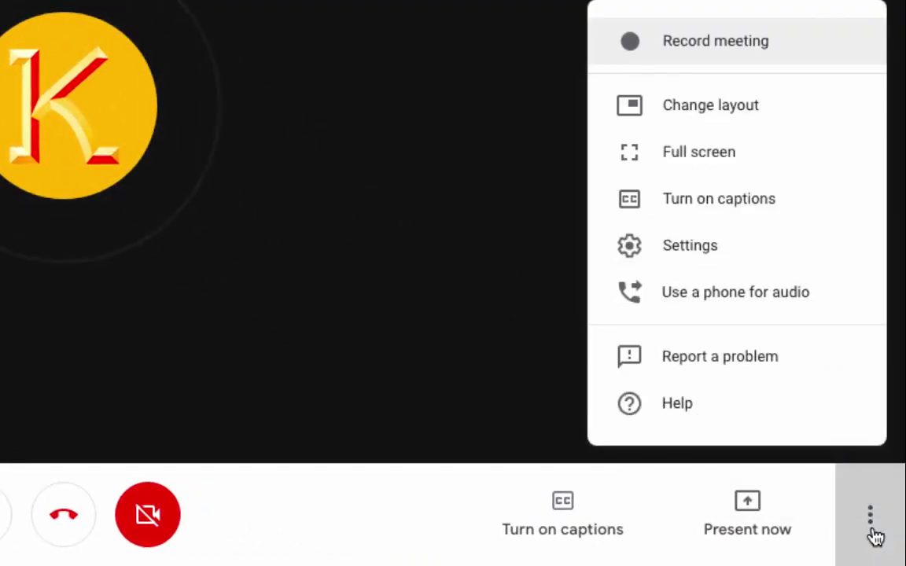
left_click(749, 52)
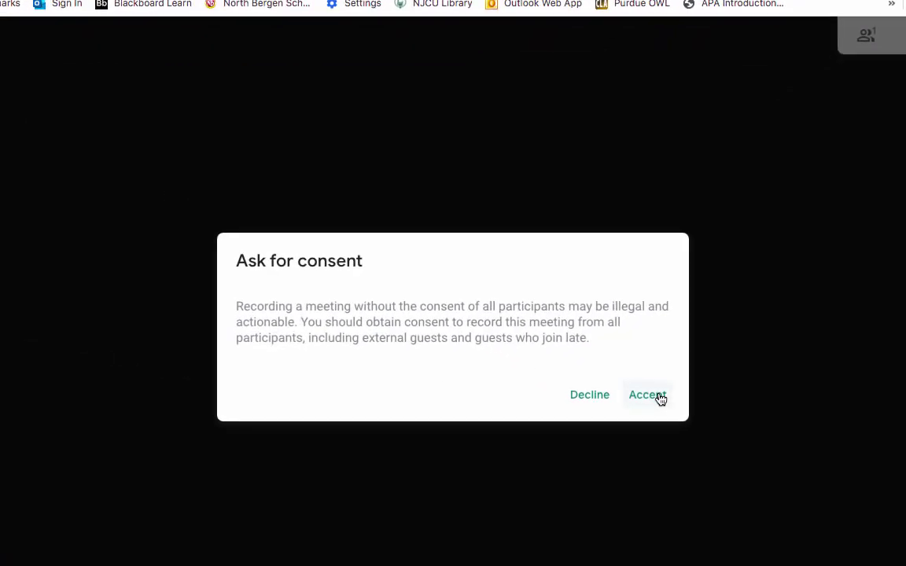
left_click(639, 386)
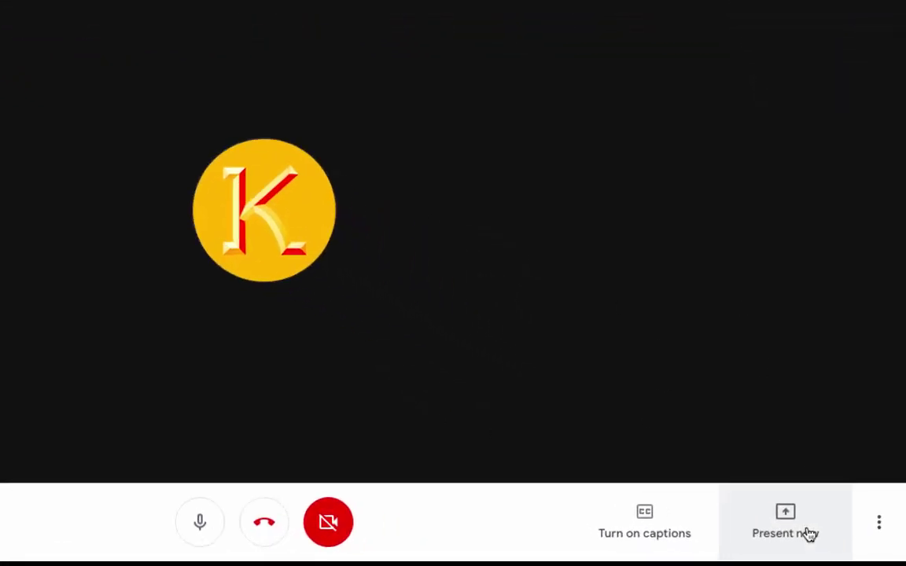
left_click(810, 535)
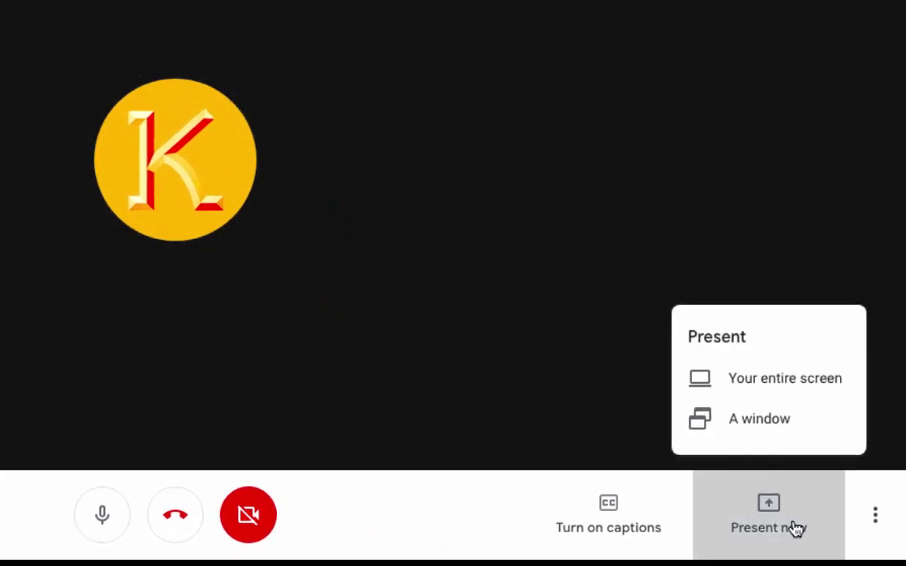
Step: Present your entire screen to everyone in the Tutorial meeting
left_click(822, 384)
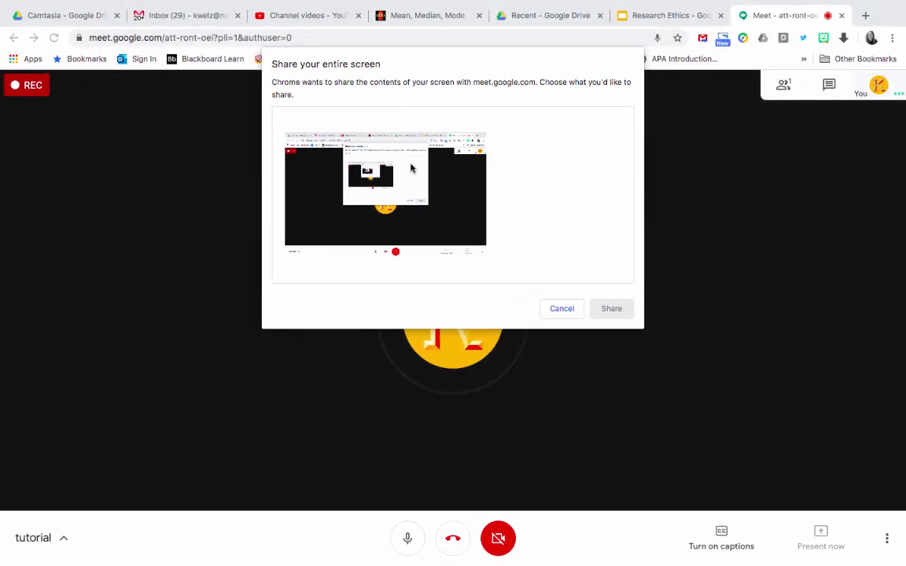
left_click(411, 167)
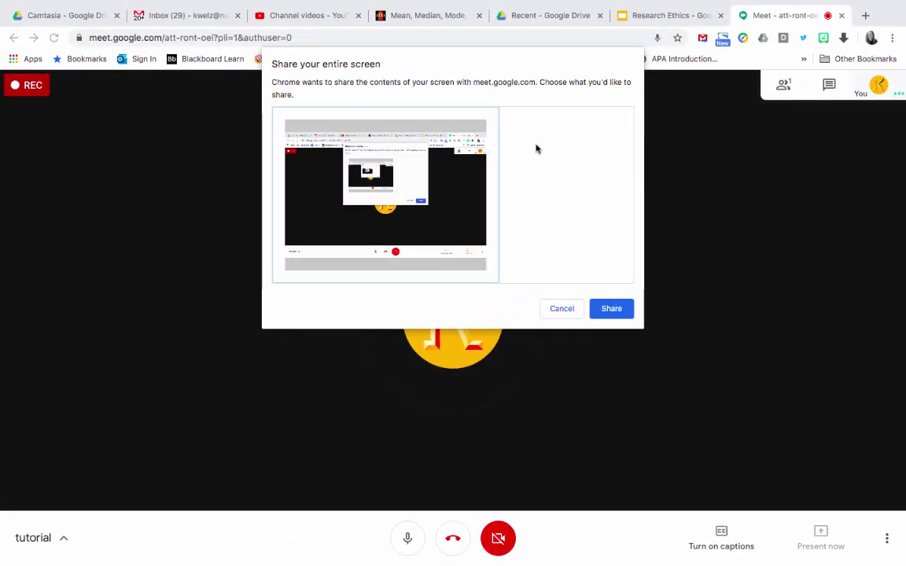
left_click(610, 307)
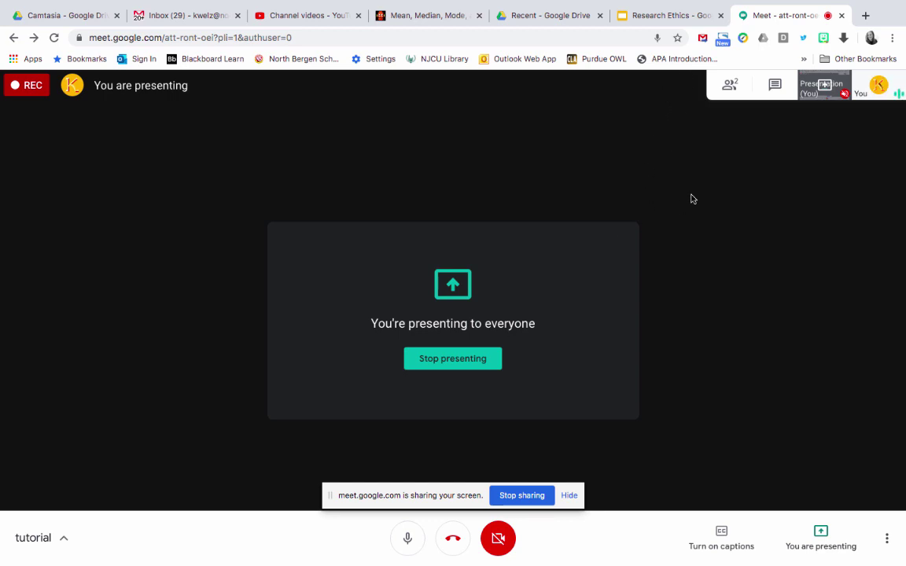
left_click(666, 16)
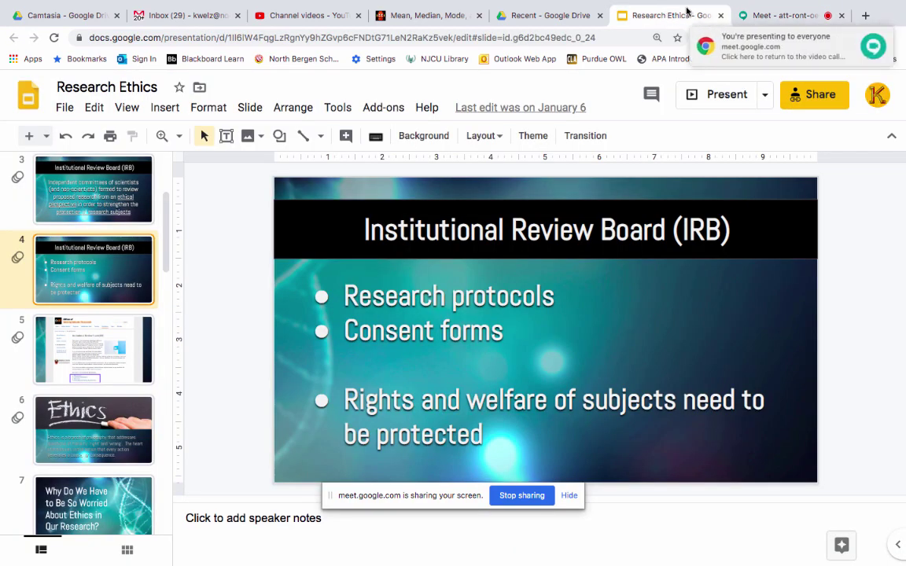
Step: Step through the Research Ethics slides 5, 7 and 9 (Dr. Chester Southam)
mouse_move(751, 45)
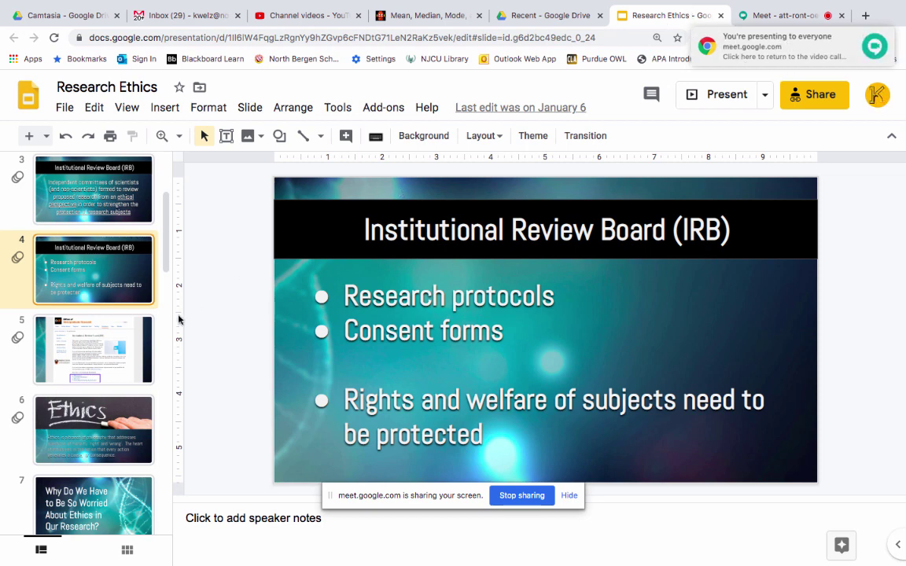
left_click(86, 340)
scroll(85, 354, "down", 4)
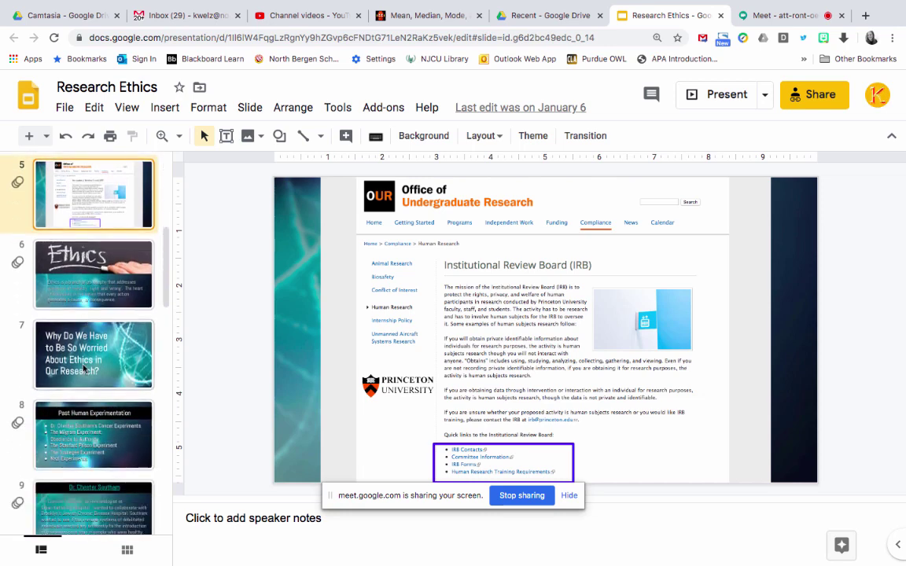
left_click(83, 367)
scroll(82, 367, "down", 3)
left_click(63, 366)
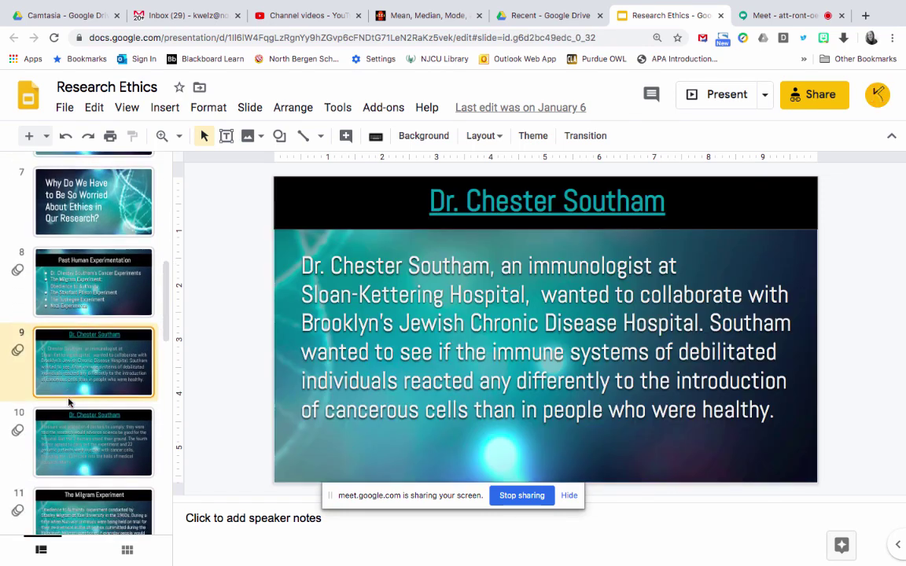
Step: Continue to slides 10, 11 (Milgram), 13 and 14 (Stanford Prison Experiment), then show the BrainPOP quiz
scroll(66, 386, "down", 2)
left_click(79, 425)
left_click(83, 463)
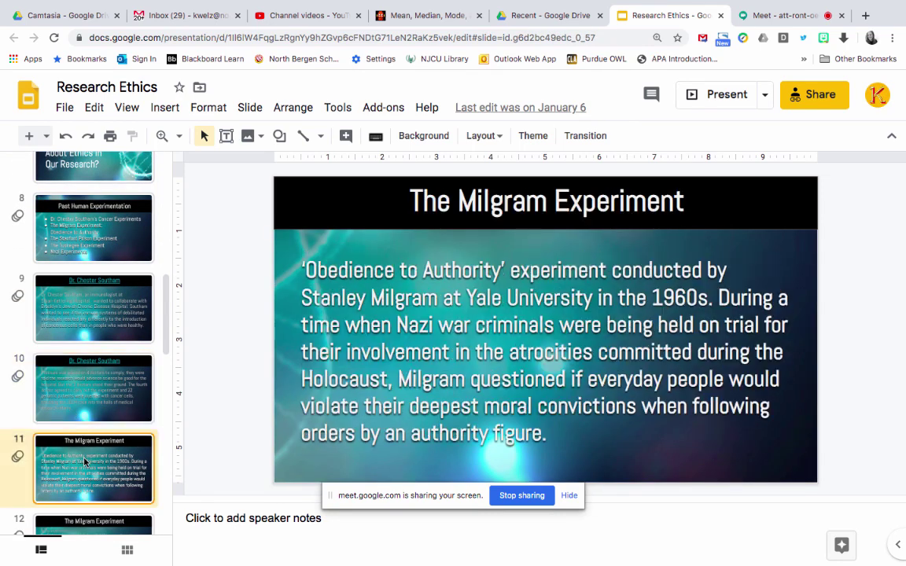
scroll(84, 463, "down", 3)
left_click(78, 376)
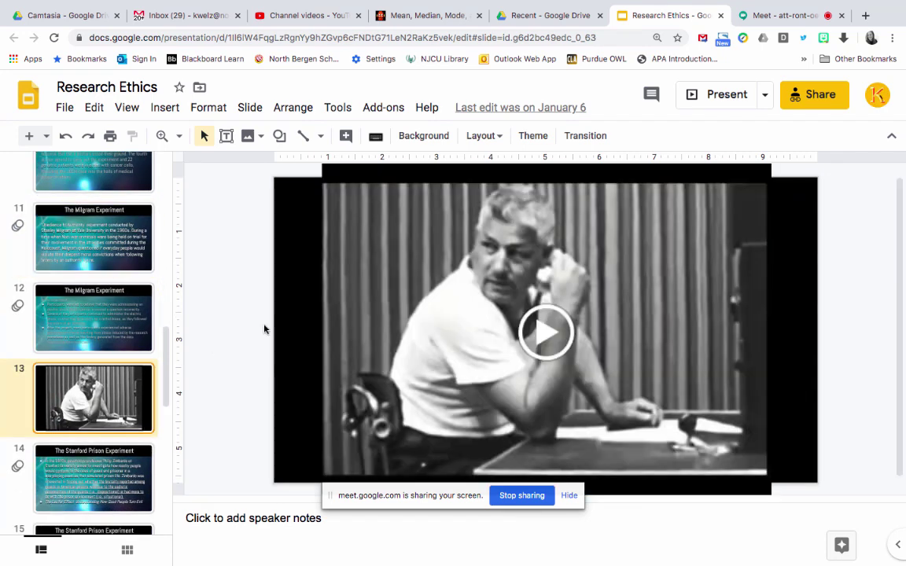
left_click(107, 458)
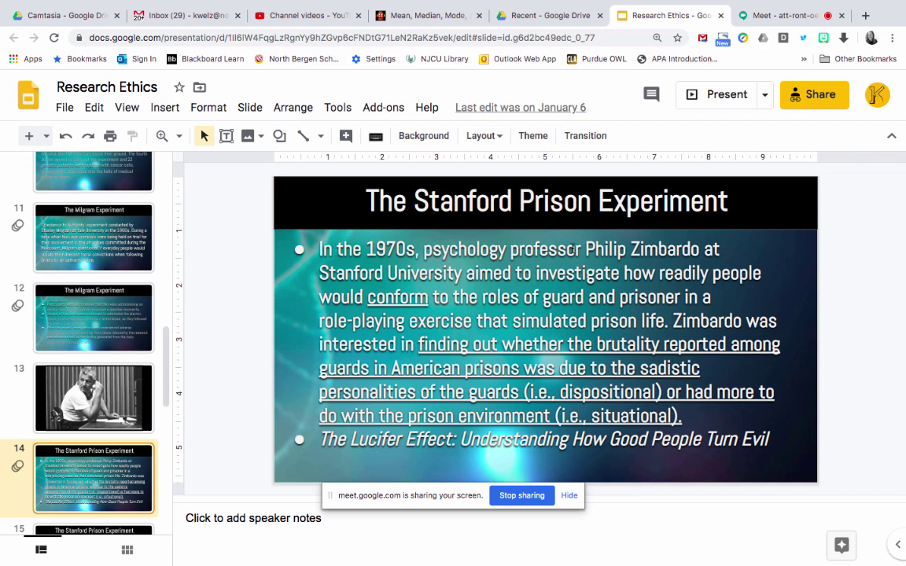
left_click(452, 17)
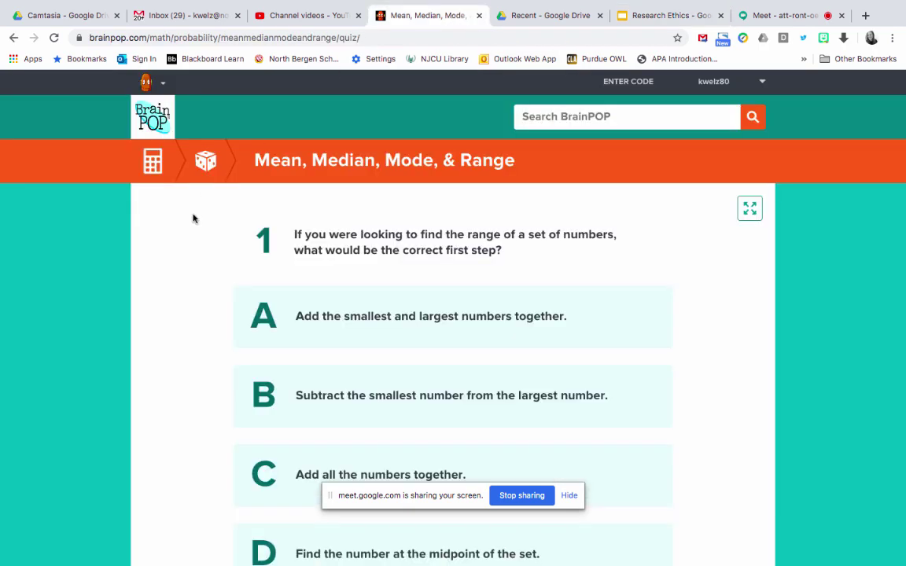
Step: Answer B to the first BrainPOP quiz question, then return to the Meet presenting tab
scroll(139, 341, "down", 2)
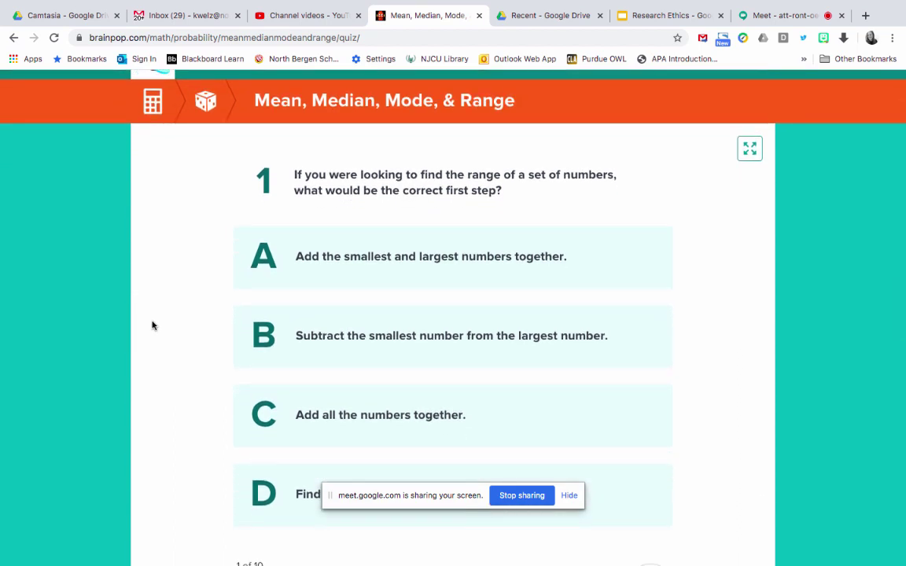
scroll(700, 286, "down", 2)
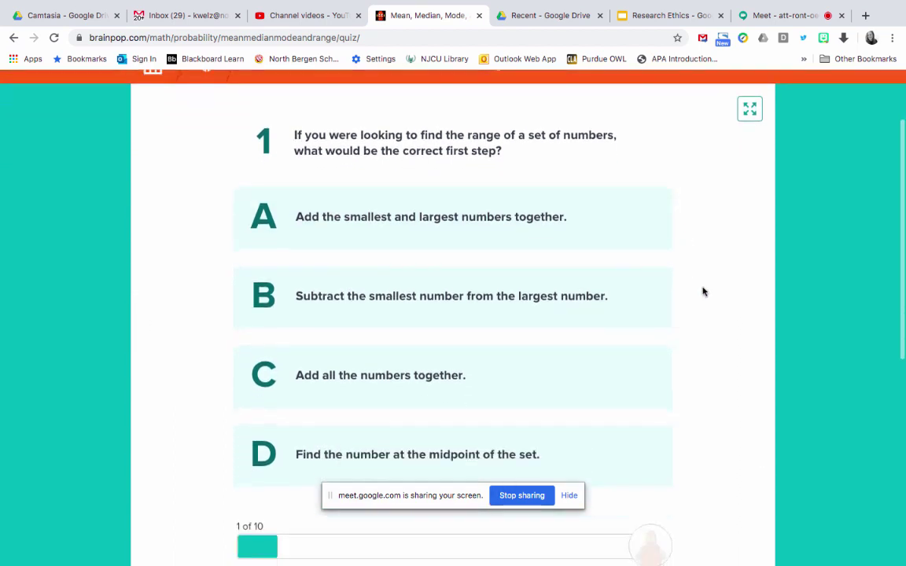
left_click(626, 297)
scroll(674, 297, "down", 1)
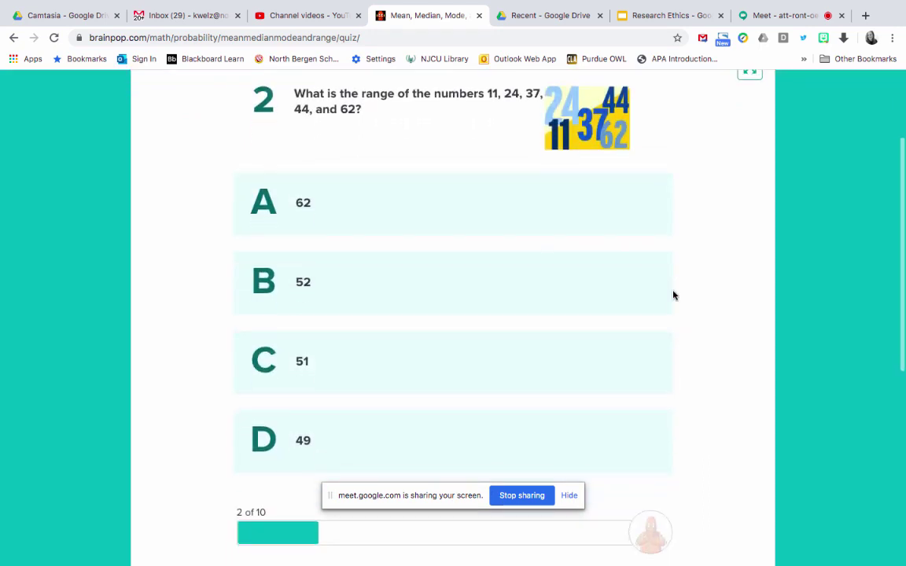
scroll(704, 309, "up", 2)
scroll(705, 313, "up", 2)
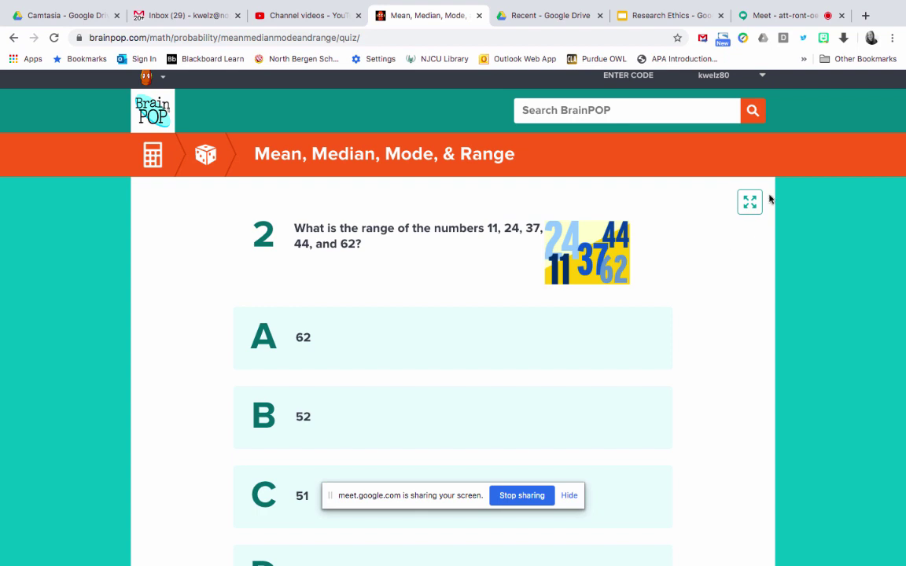
left_click(790, 17)
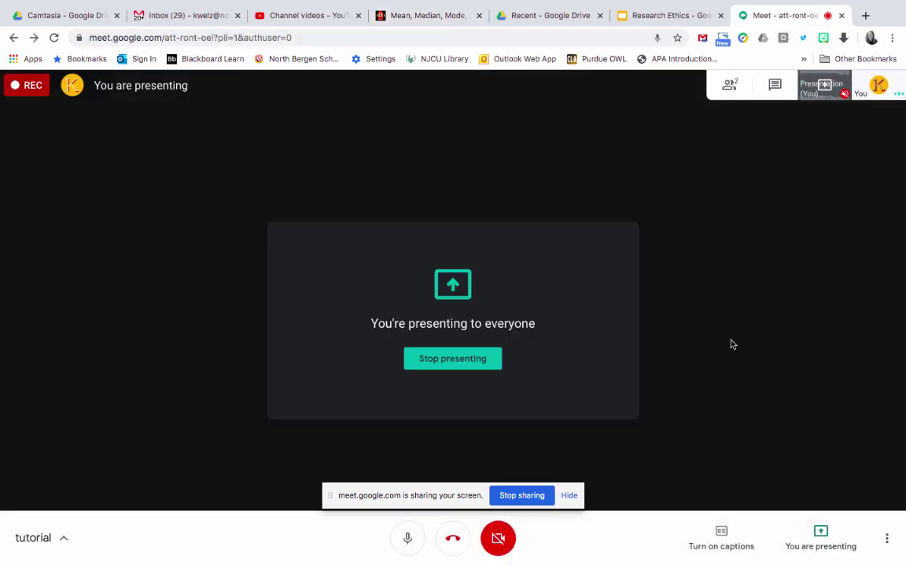
Step: Stop presenting the screen and stop the meeting recording, confirming the prompt
left_click(480, 364)
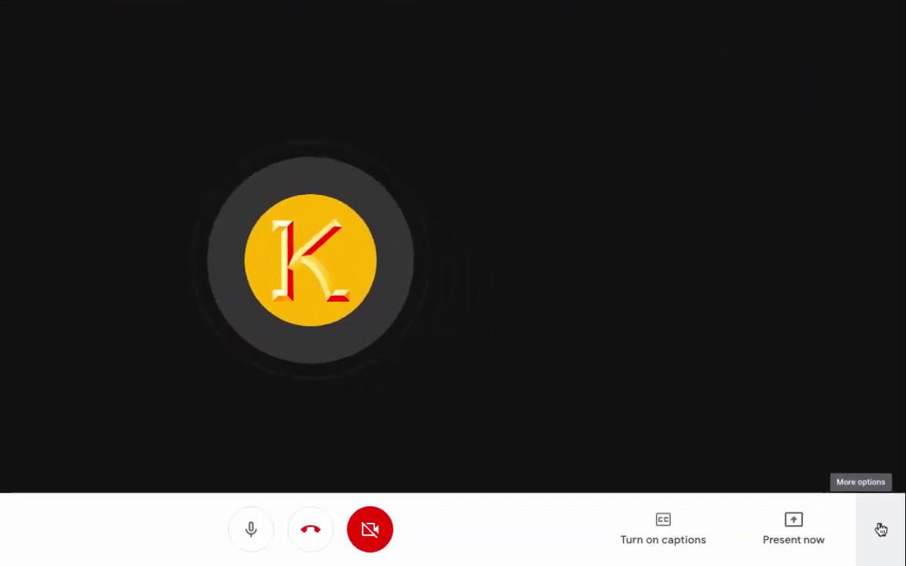
left_click(881, 530)
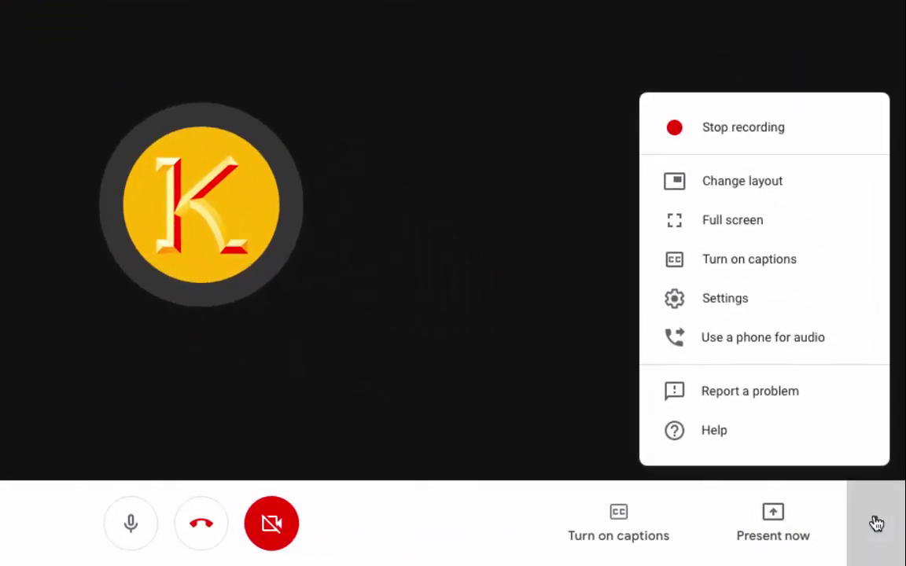
left_click(822, 137)
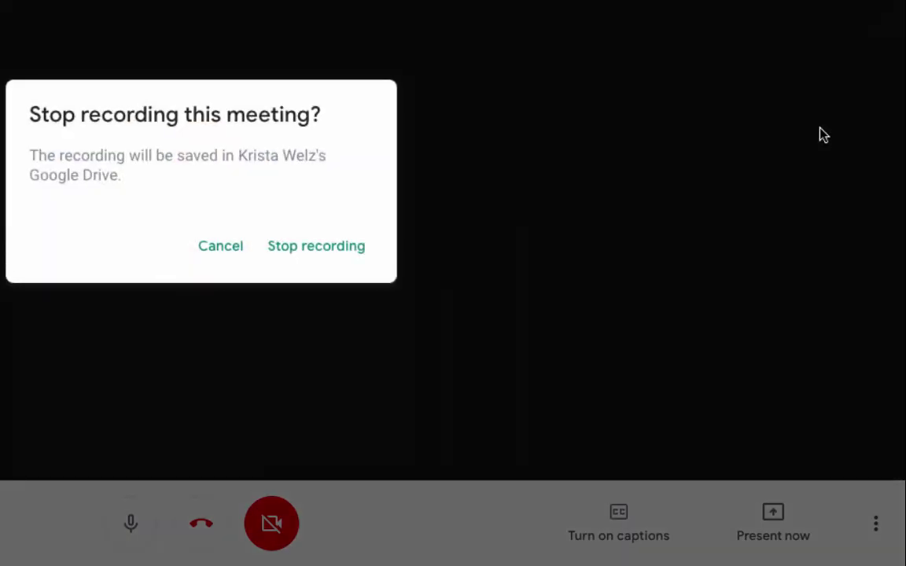
left_click(353, 251)
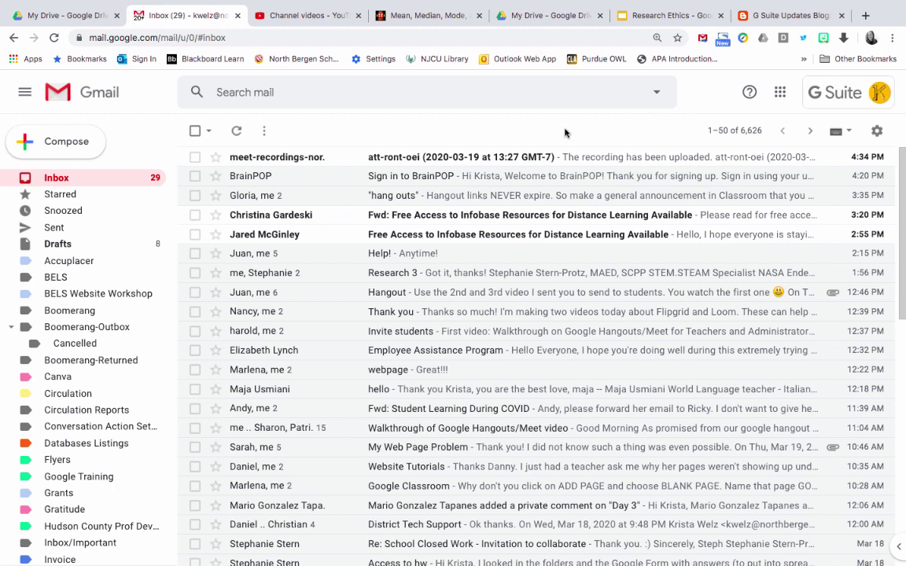
Step: Open the meet-recordings email and view the att-ront-oei recording in Google Drive
left_click(522, 159)
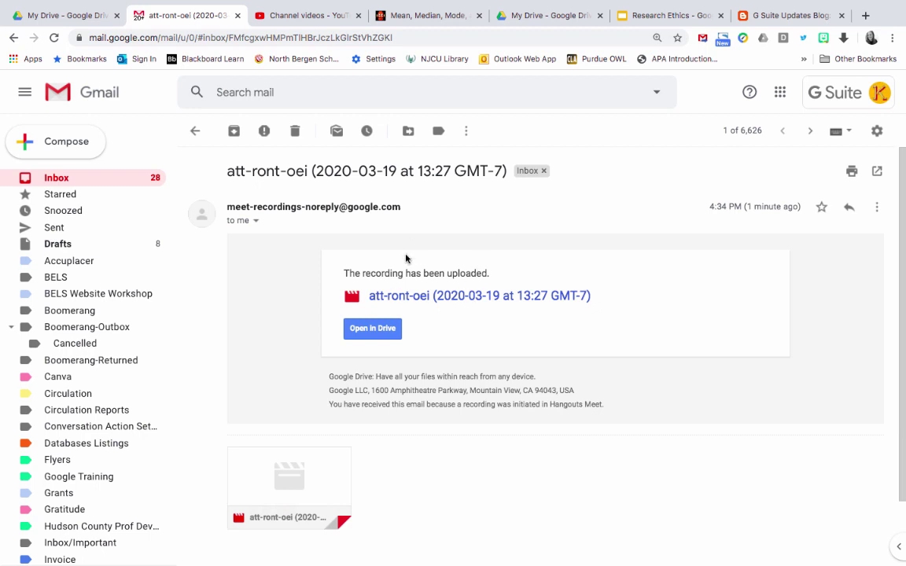
left_click(380, 330)
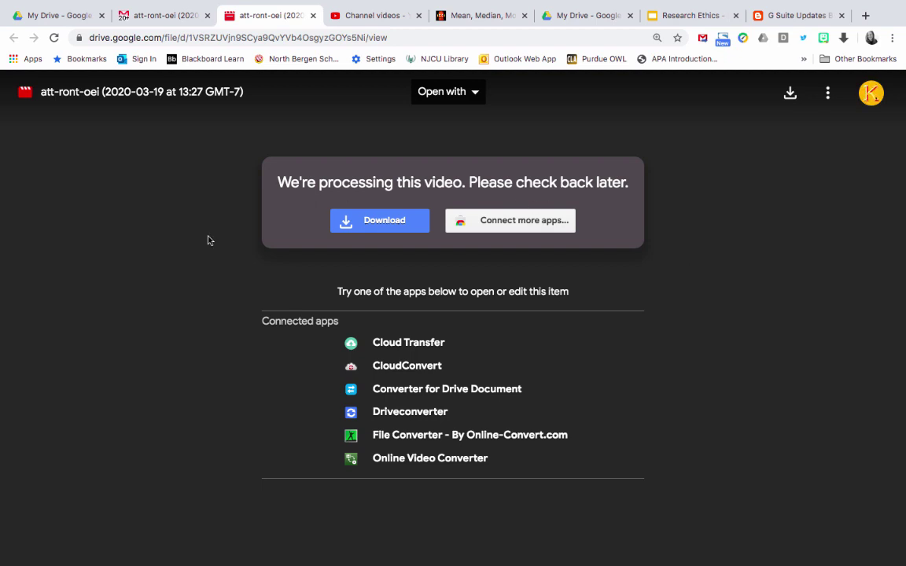
key("super+6")
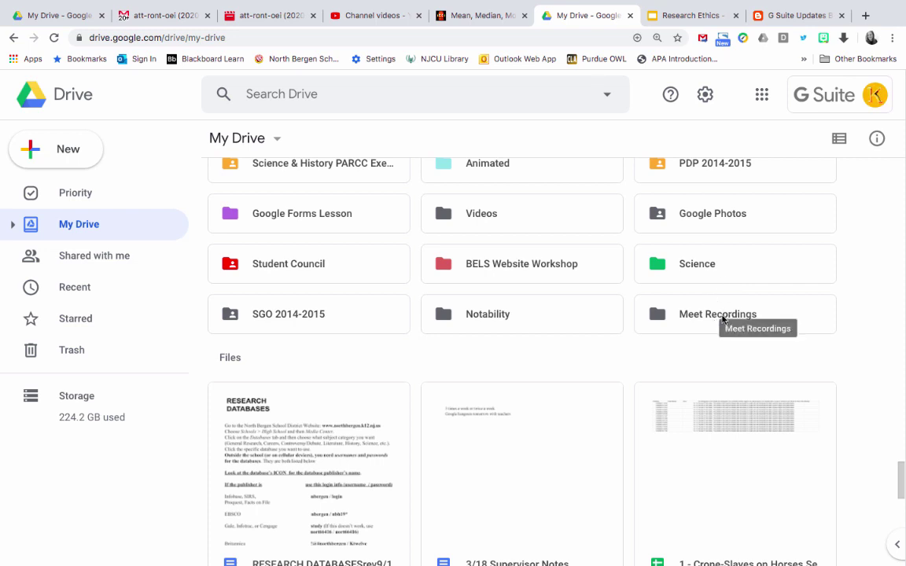
Step: Open the Meet Recordings folder and preview the att-ront-oei recording file
double_click(723, 318)
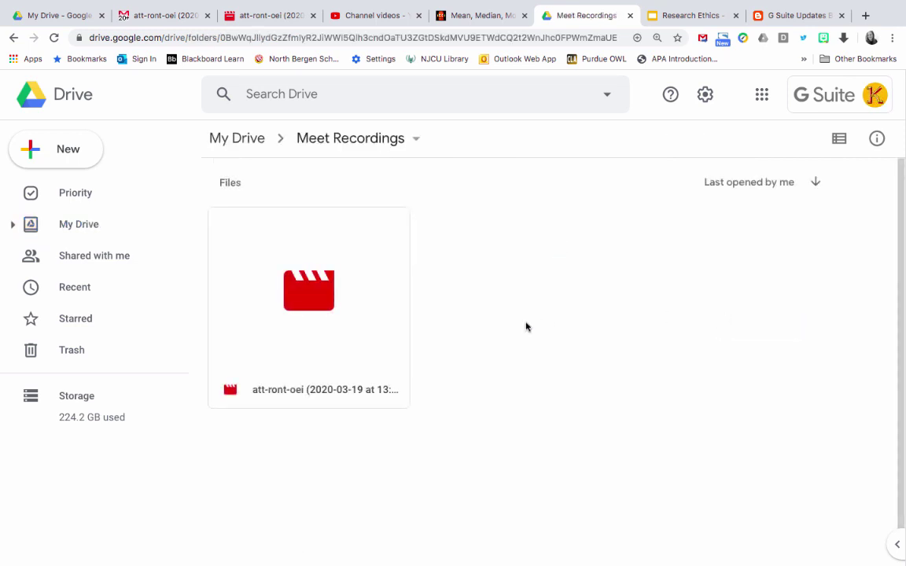
double_click(321, 322)
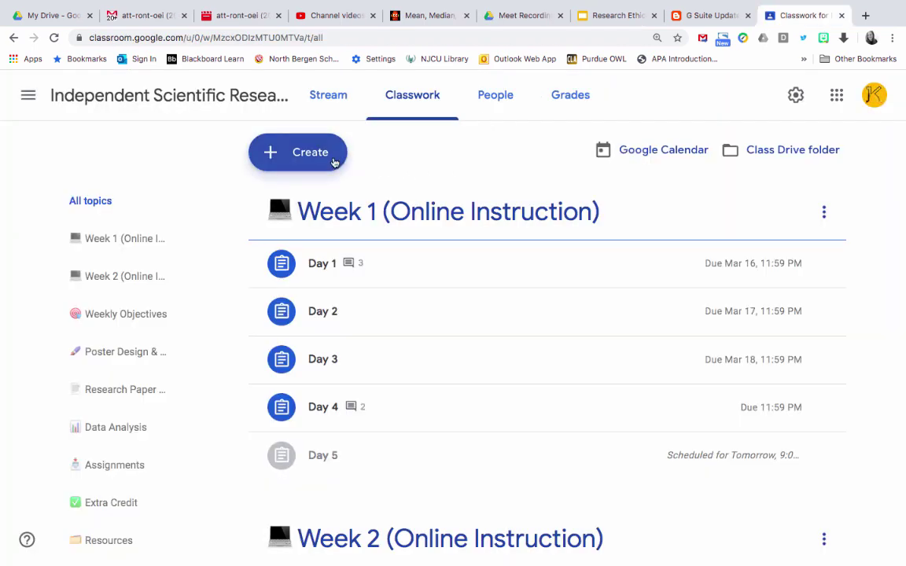
Step: Create a Material post titled 'Tutorial from March 19' with description 'Watch the video below'
left_click(322, 155)
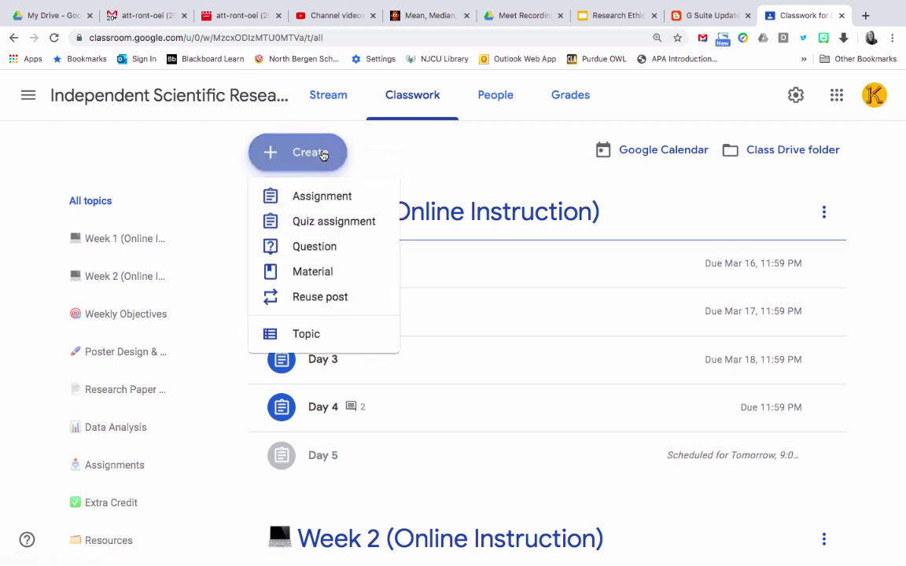
left_click(313, 272)
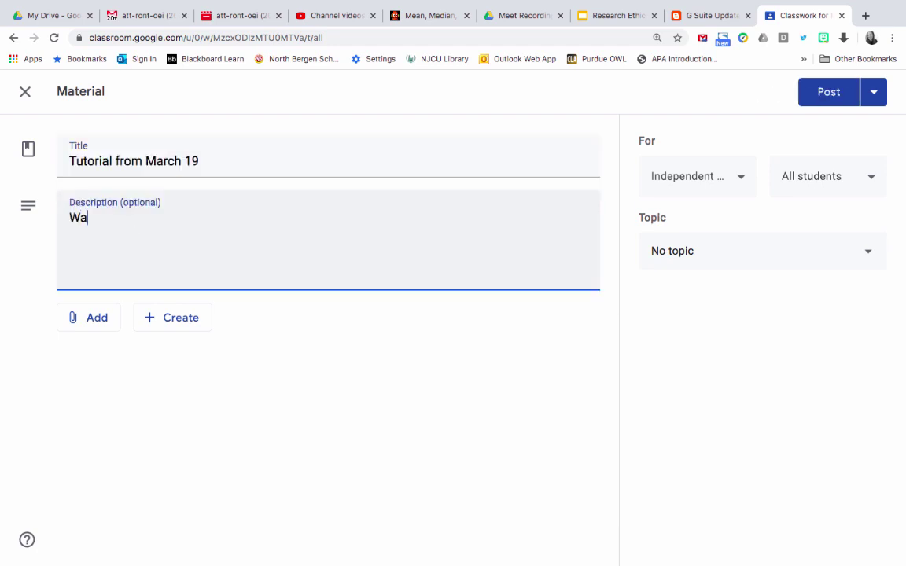
type("tch the video below")
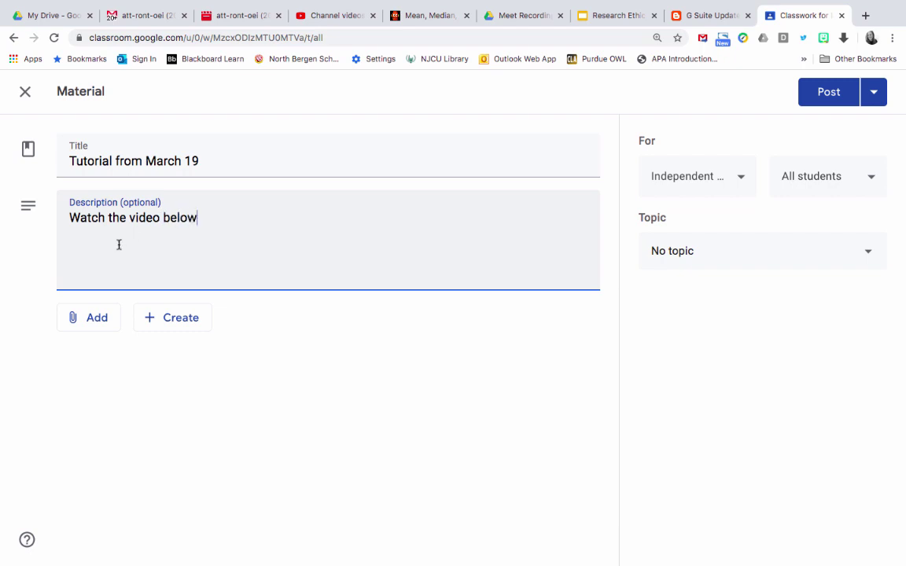
left_click(102, 318)
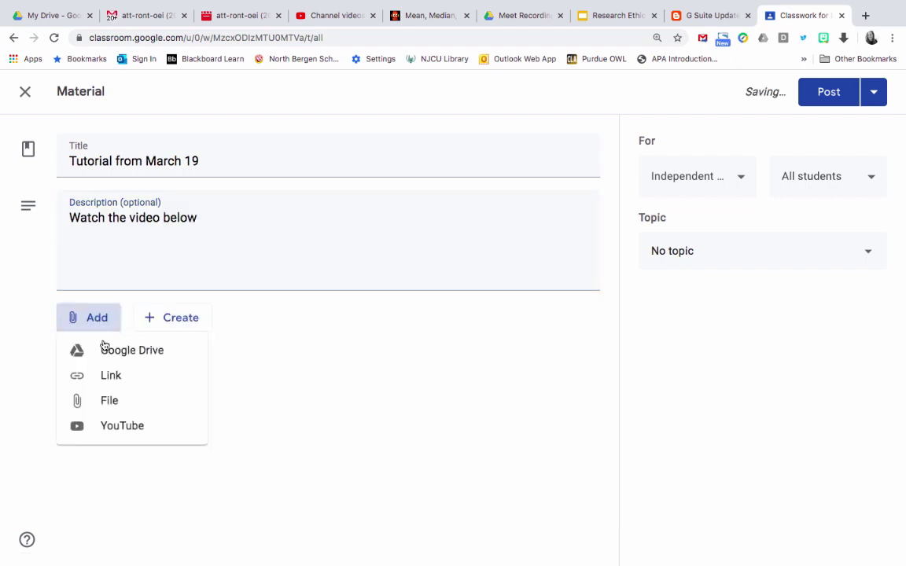
Step: Attach the att-ront-oei video from My Drive > Meet Recordings to the Classroom material, then return to Drive
left_click(103, 352)
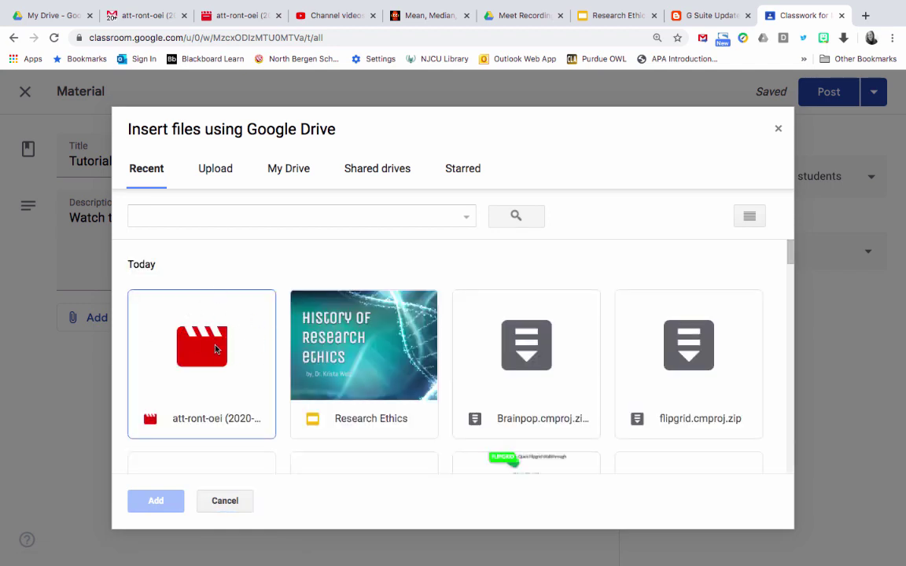
left_click(288, 173)
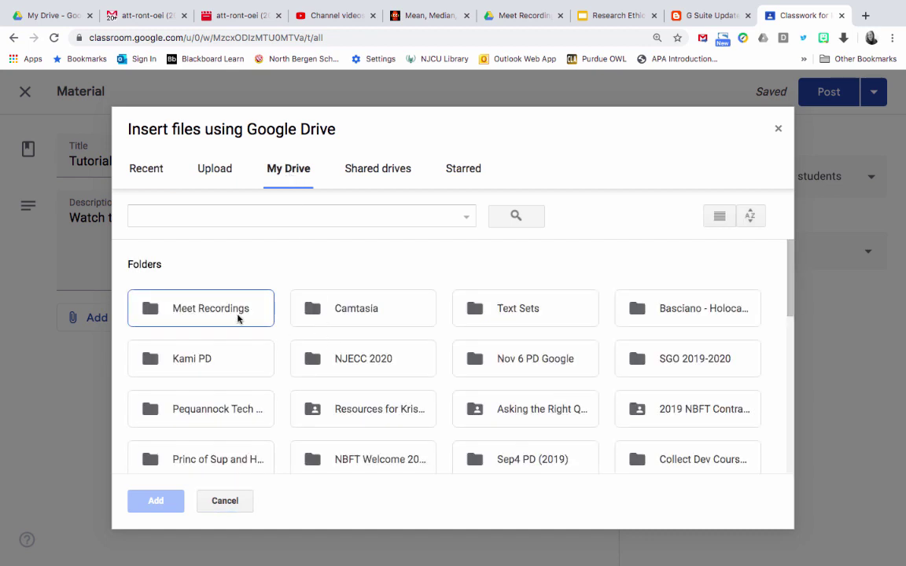
double_click(237, 318)
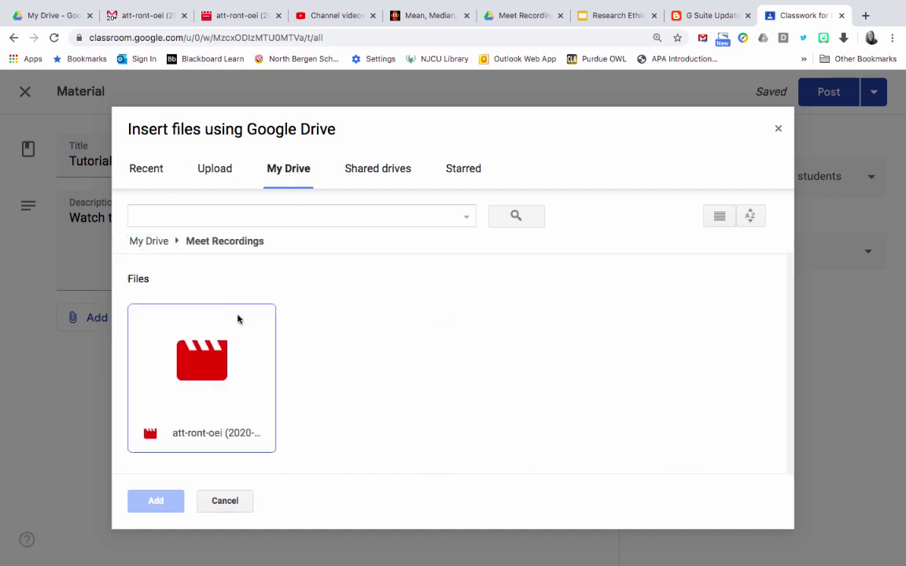
left_click(223, 360)
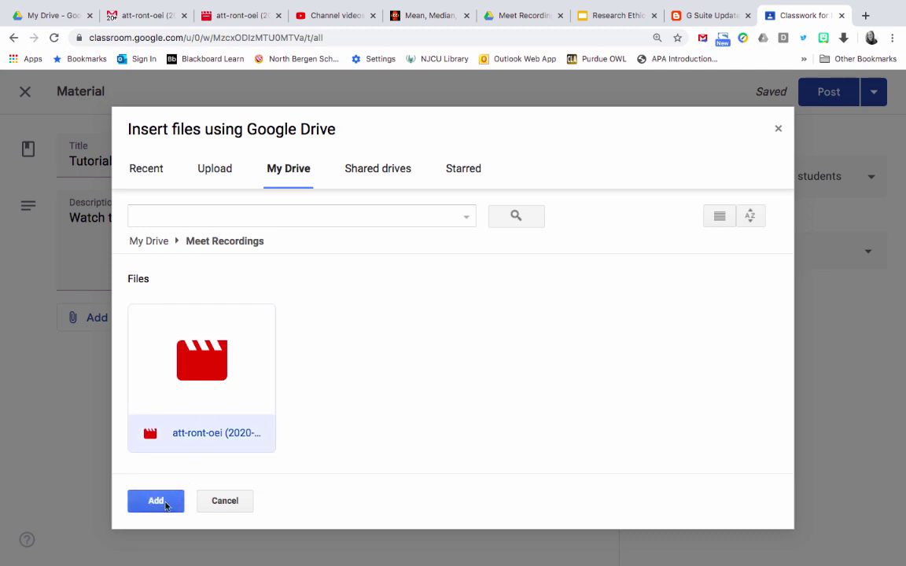
left_click(163, 502)
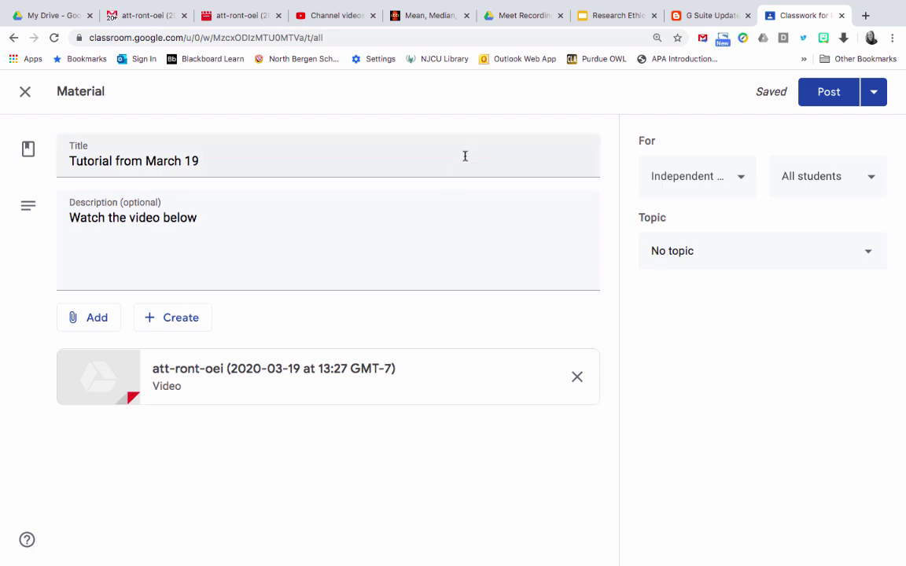
left_click(518, 15)
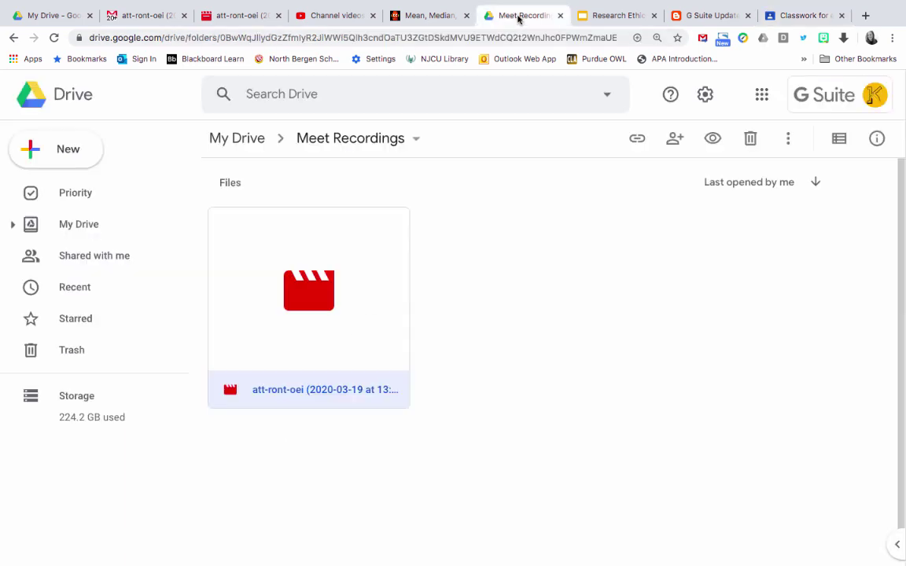
Step: Preview the still-processing att-ront-oei recording, then go back to the Classroom material
double_click(368, 329)
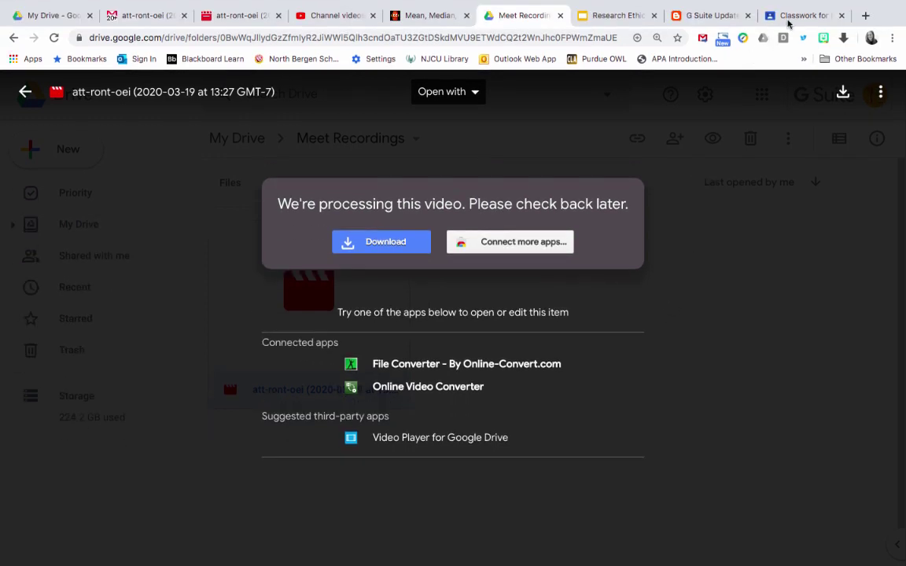
left_click(789, 17)
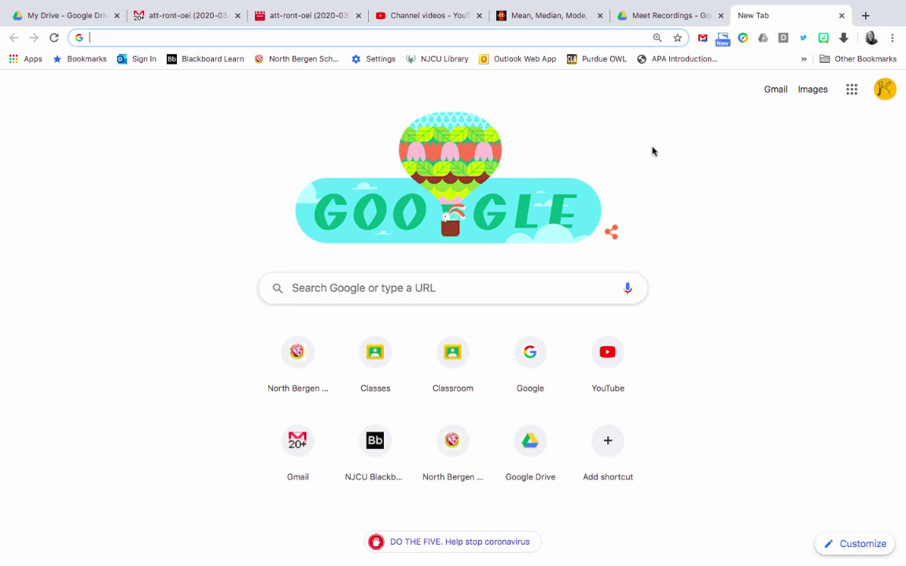
Step: Search Google for 'LOOM' and open the 'Loom | Free Screen & Video Recording Software' result
left_click(438, 288)
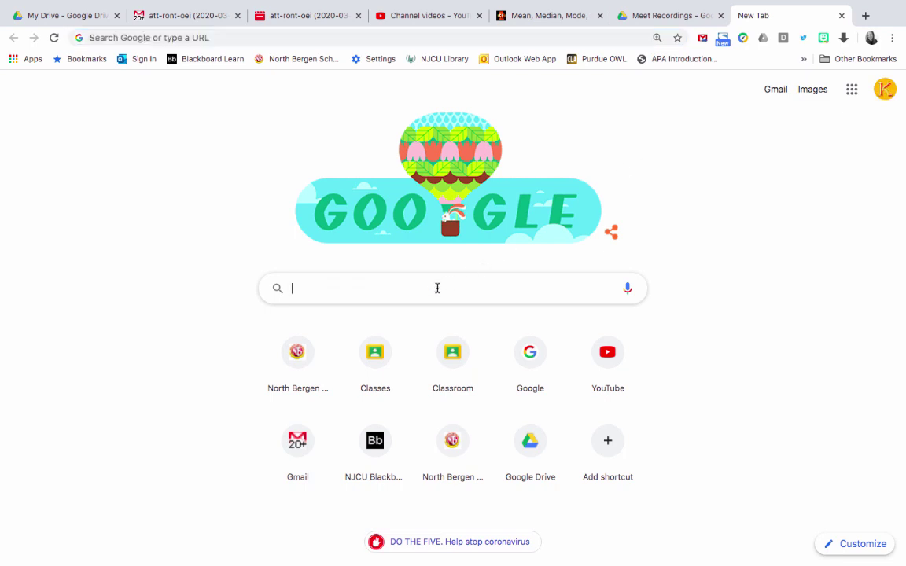
type("LOOM")
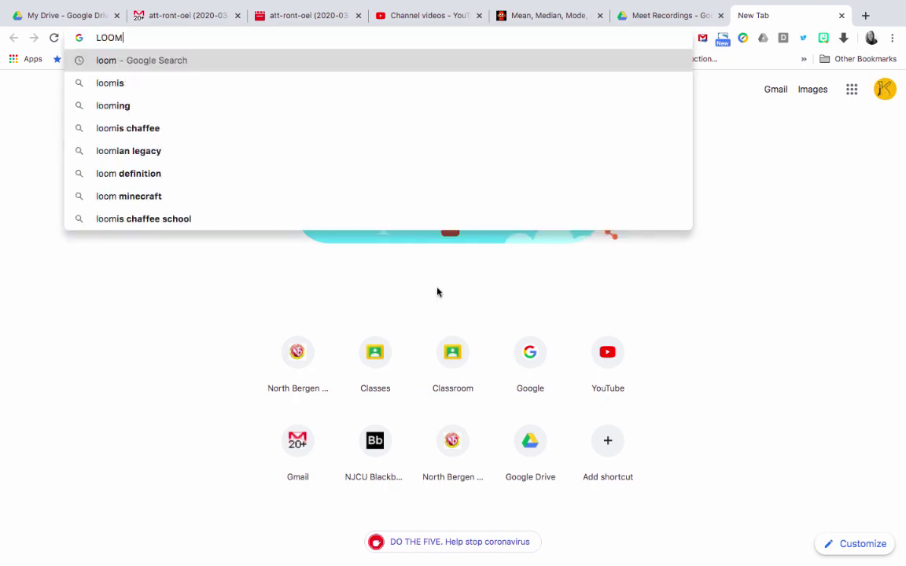
key("Return")
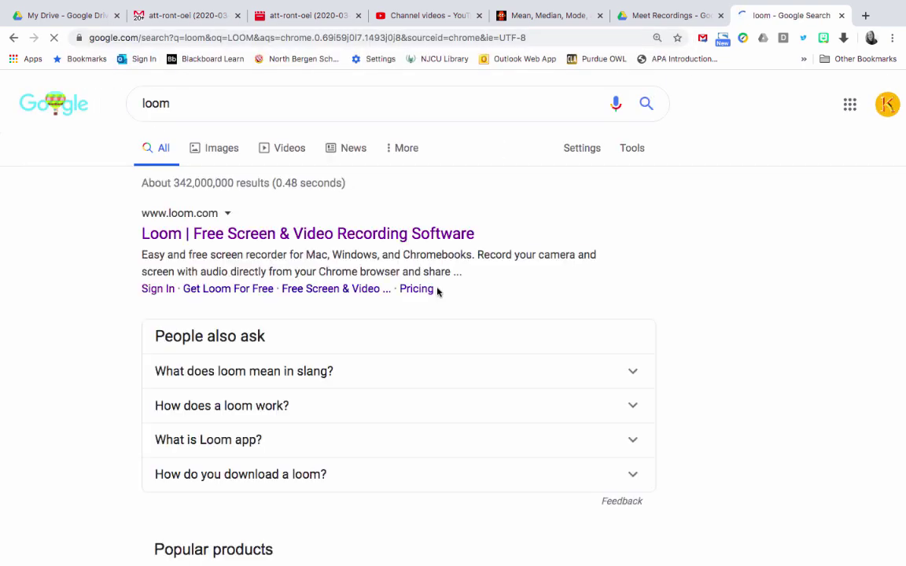
key("super+equal")
key("super+equal")
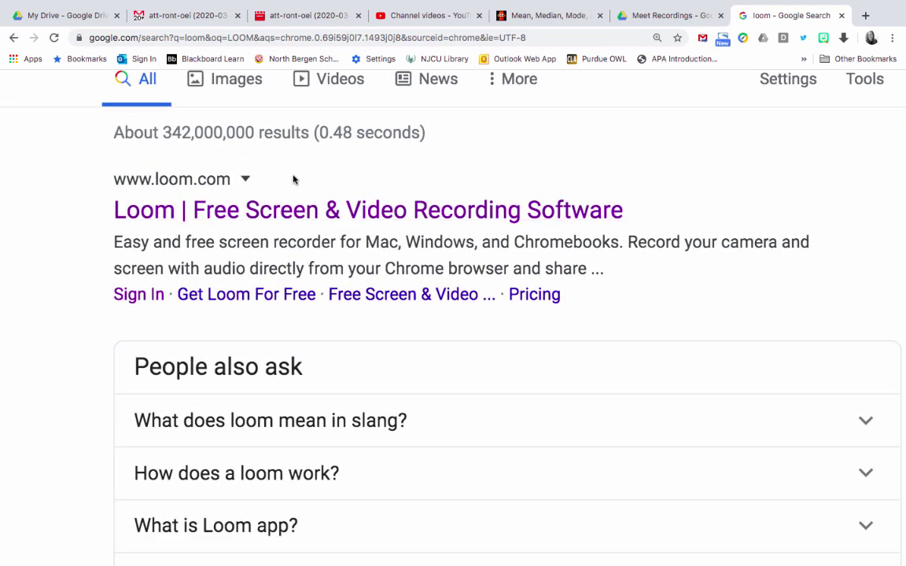
left_click(251, 219)
left_click(251, 219)
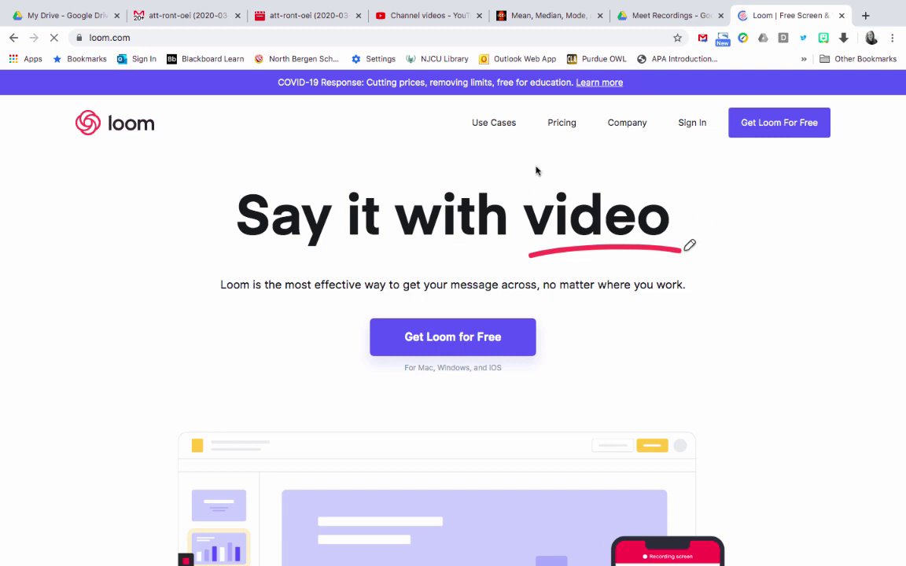
Step: Sign up for Loom with the school Google account and reach the Loom for Chrome store page
left_click(438, 338)
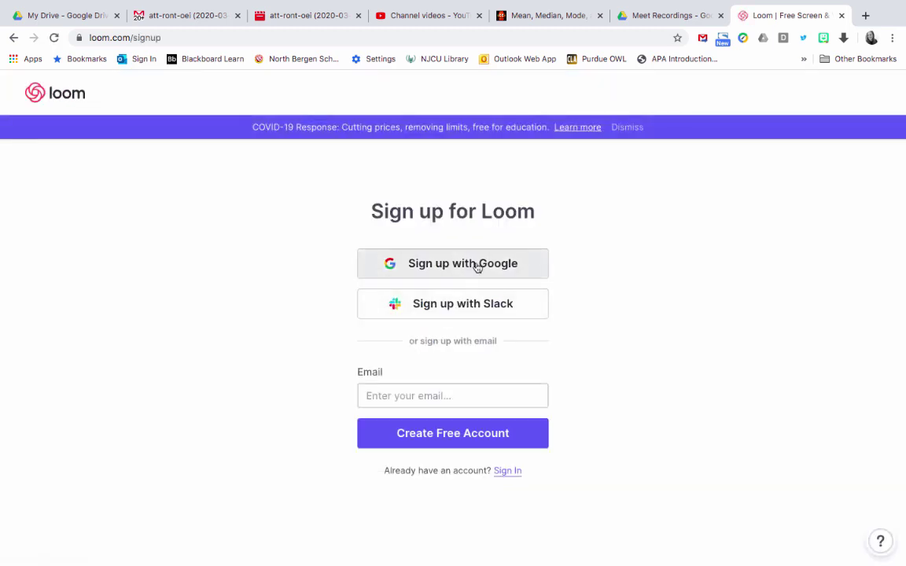
left_click(512, 266)
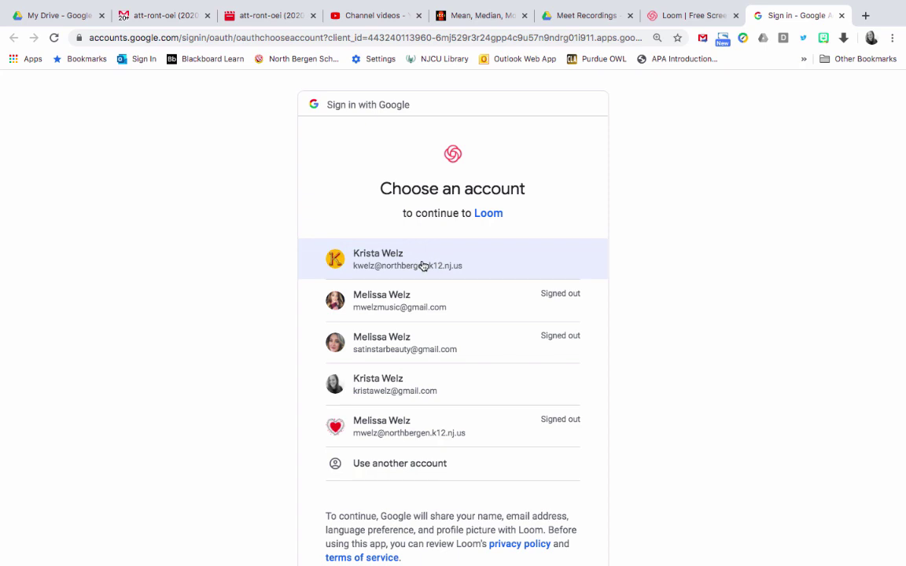
left_click(423, 266)
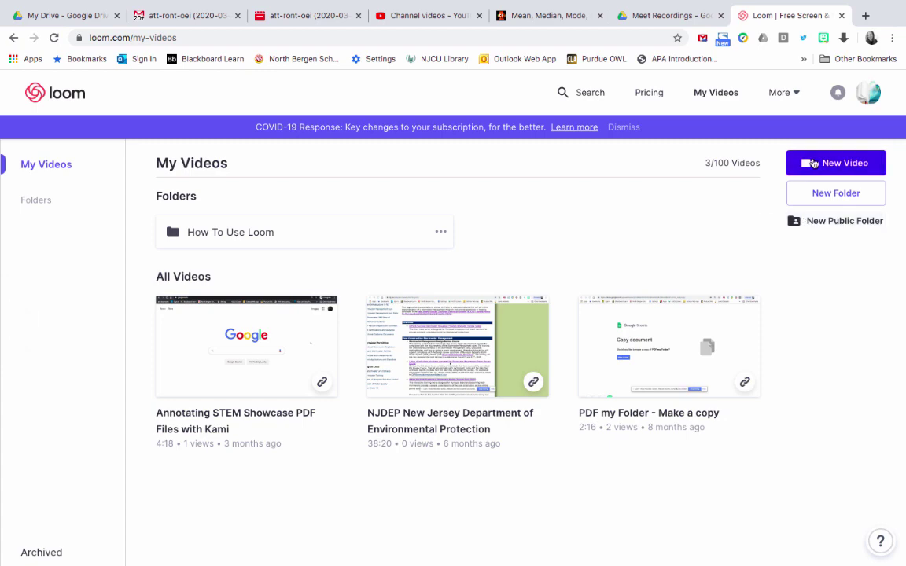
left_click(814, 163)
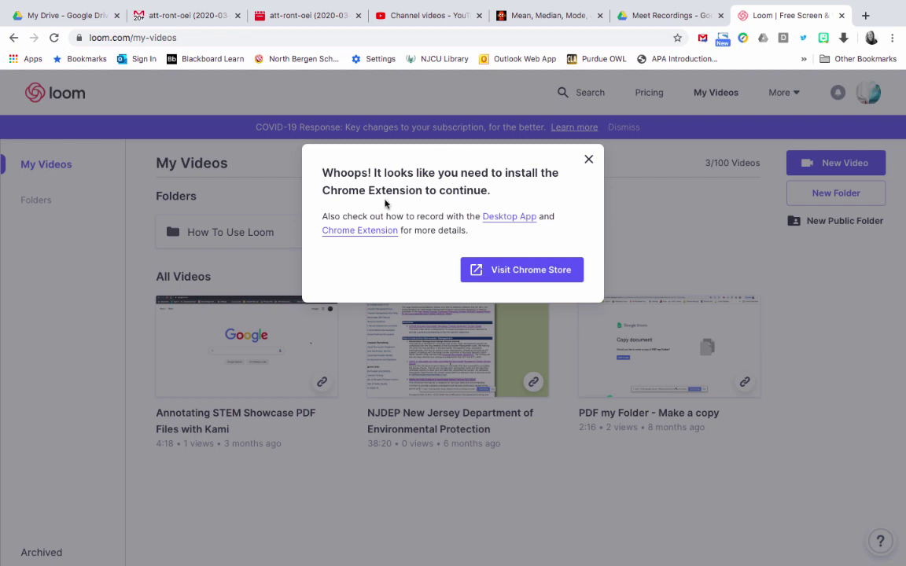
left_click(516, 270)
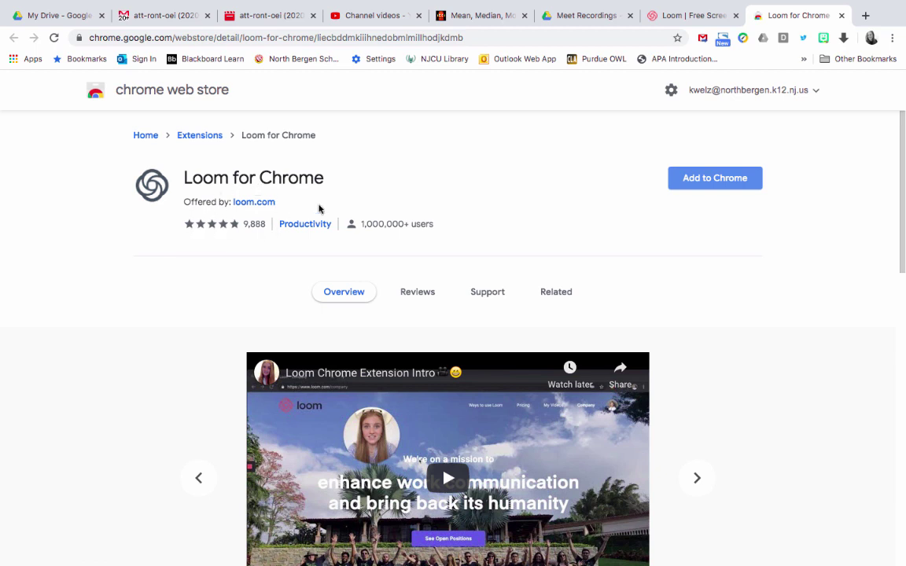
Step: Add the Loom extension to Chrome, dismiss Loom's install message, and return to the BrainPOP and Drive tabs
left_click(747, 182)
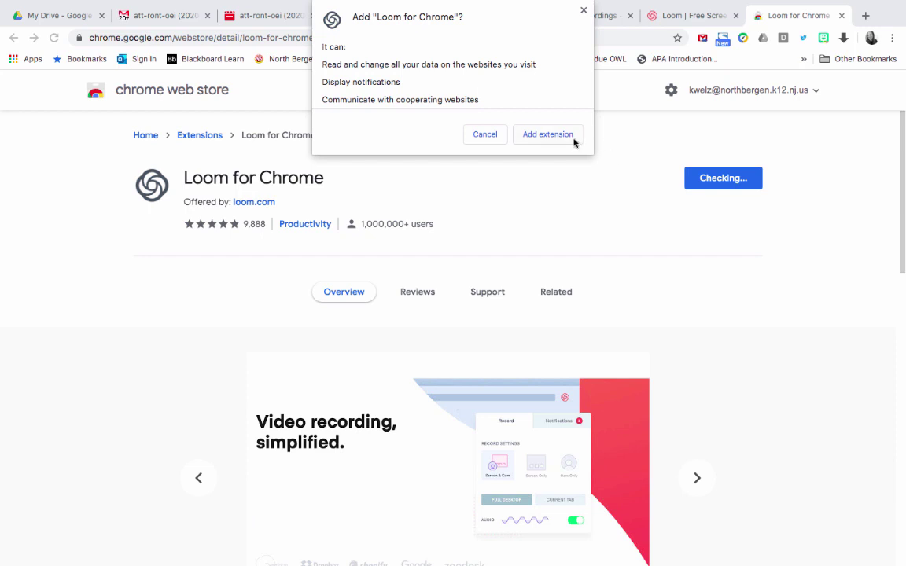
left_click(575, 142)
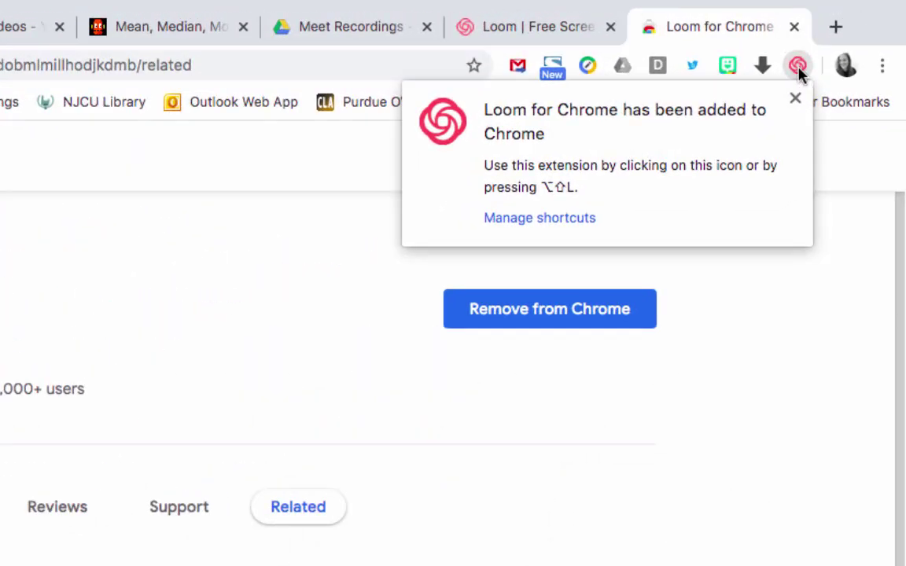
left_click(539, 30)
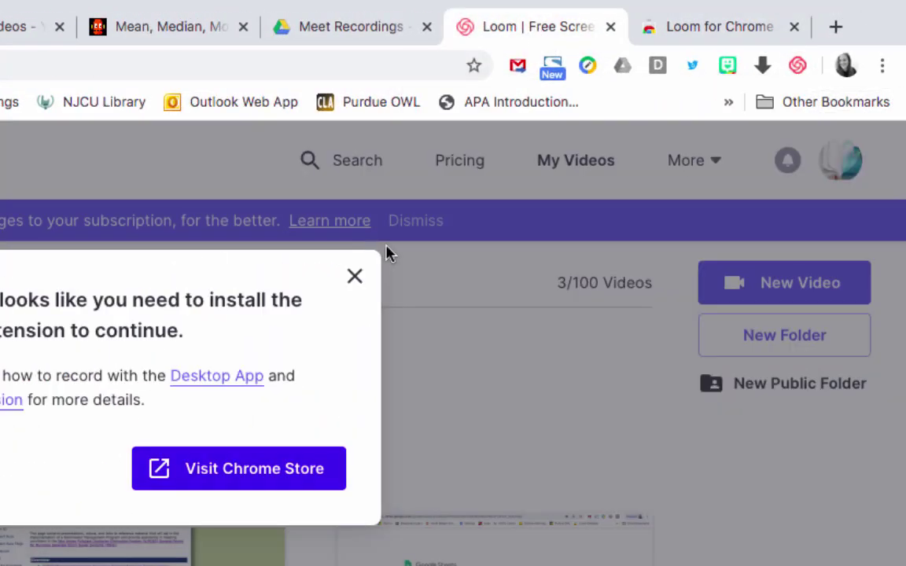
left_click(355, 277)
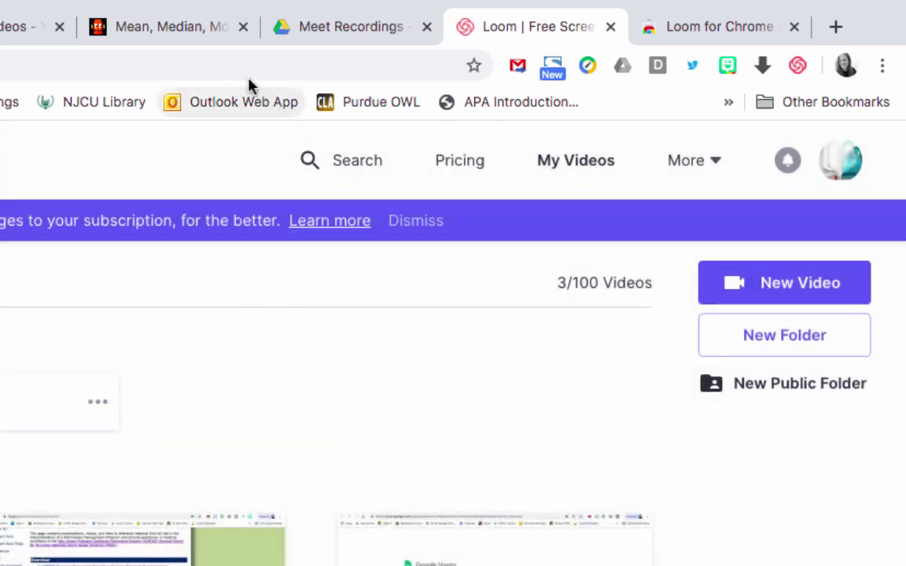
left_click(198, 33)
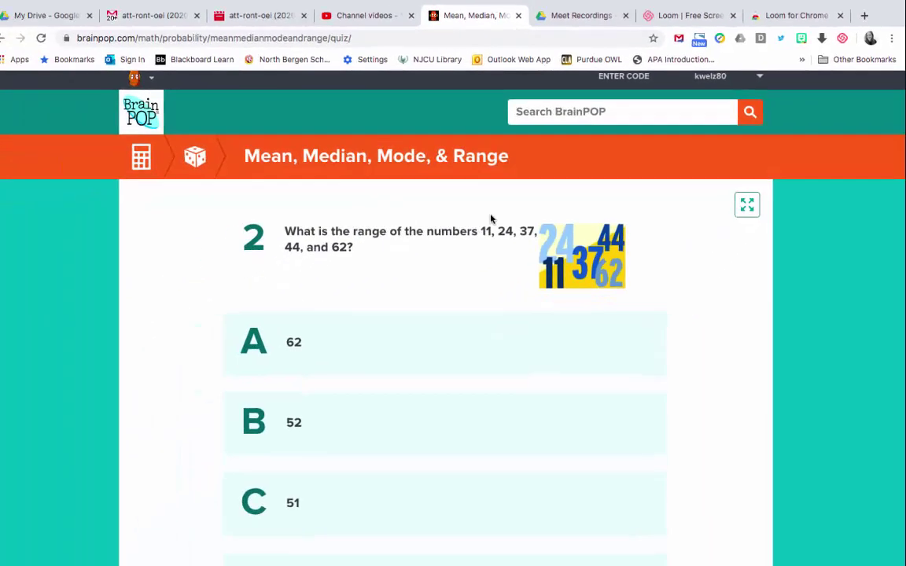
left_click(572, 16)
Step: Open Research Ethics from Drive's Recent files, allow Loom camera and microphone access, and choose Screen Only
left_click(82, 297)
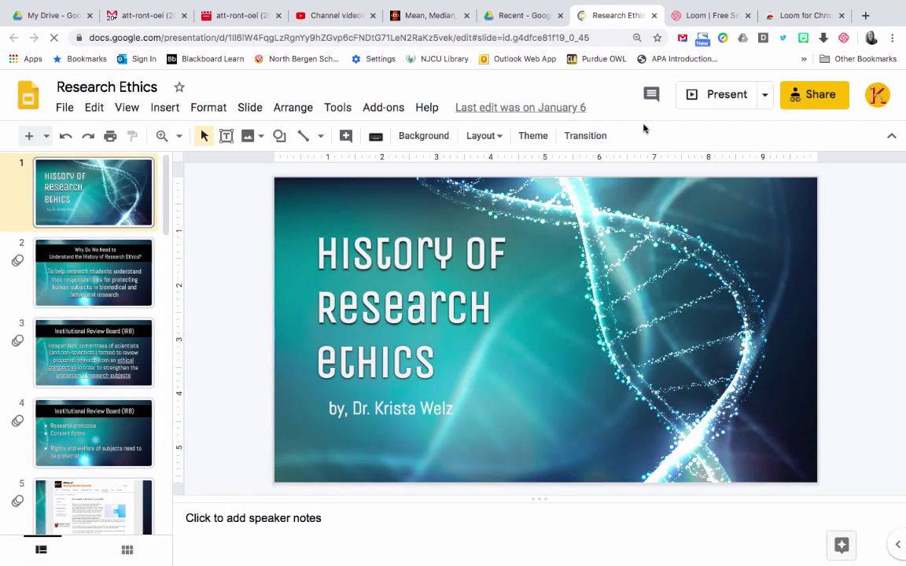
left_click(844, 39)
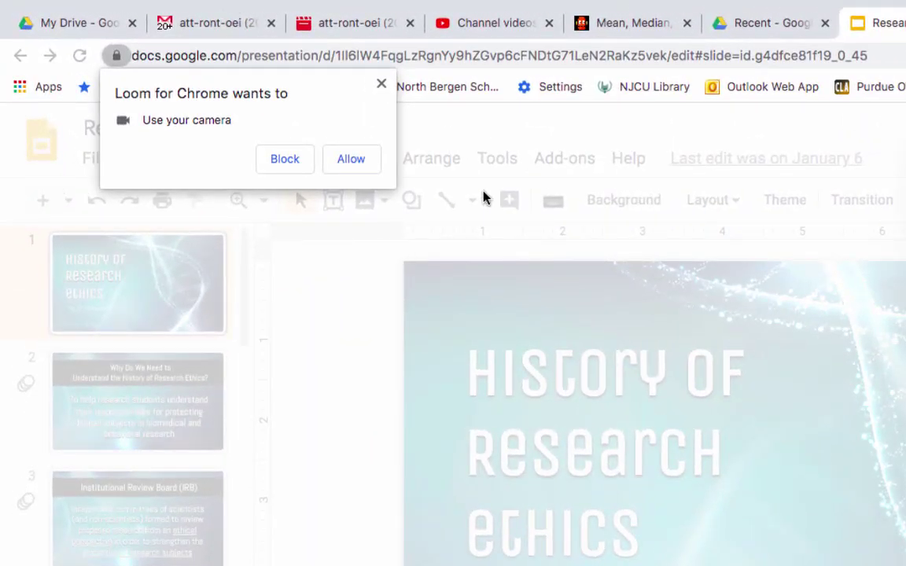
left_click(348, 172)
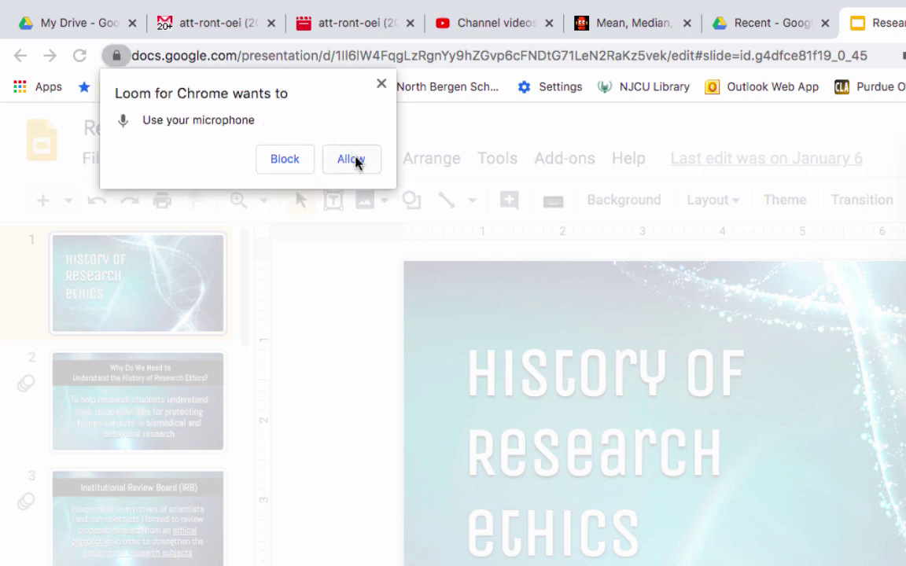
left_click(352, 160)
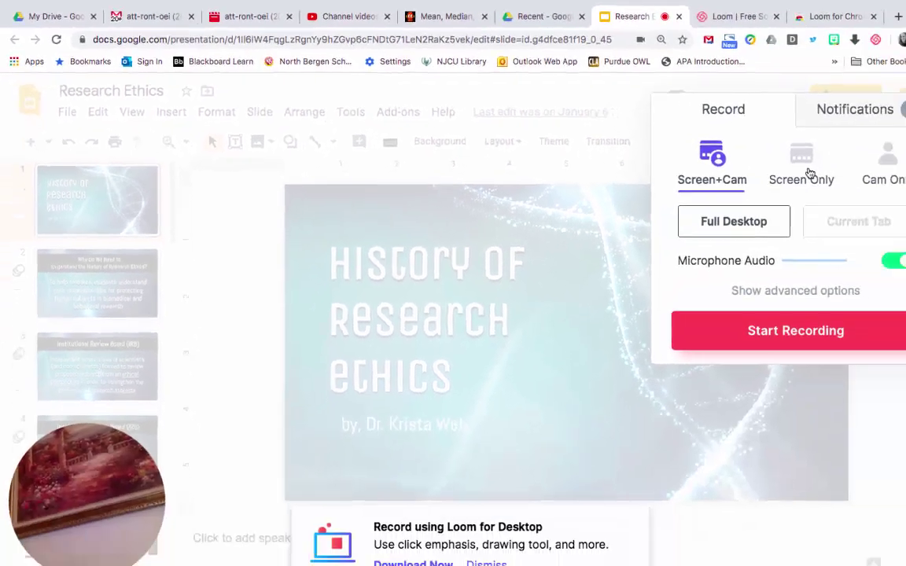
left_click(777, 168)
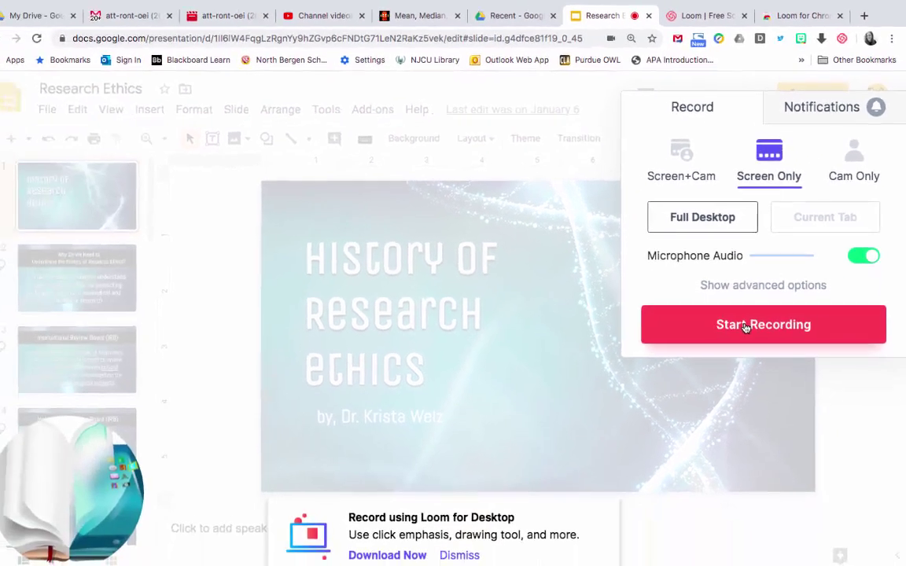
Step: Start a Loom Full Desktop recording that shares the entire screen
left_click(709, 398)
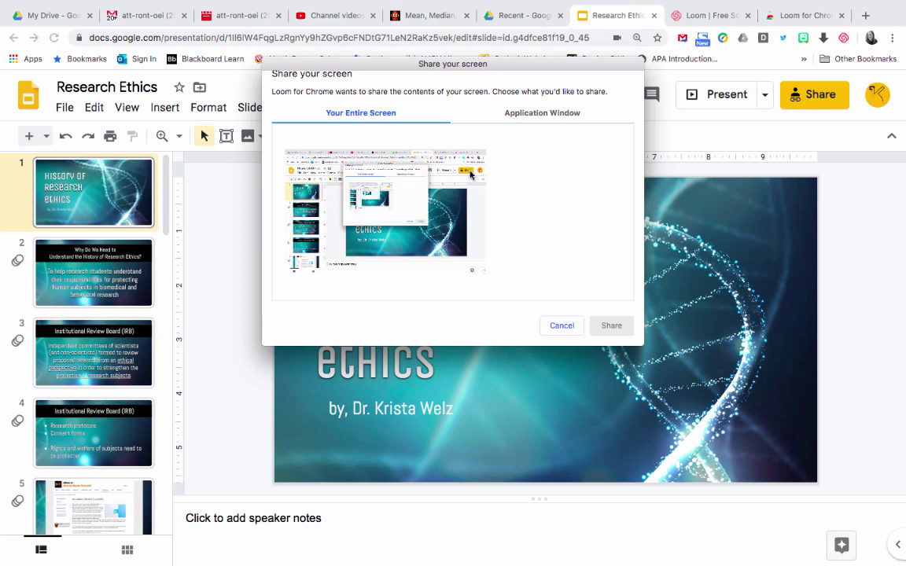
left_click(422, 179)
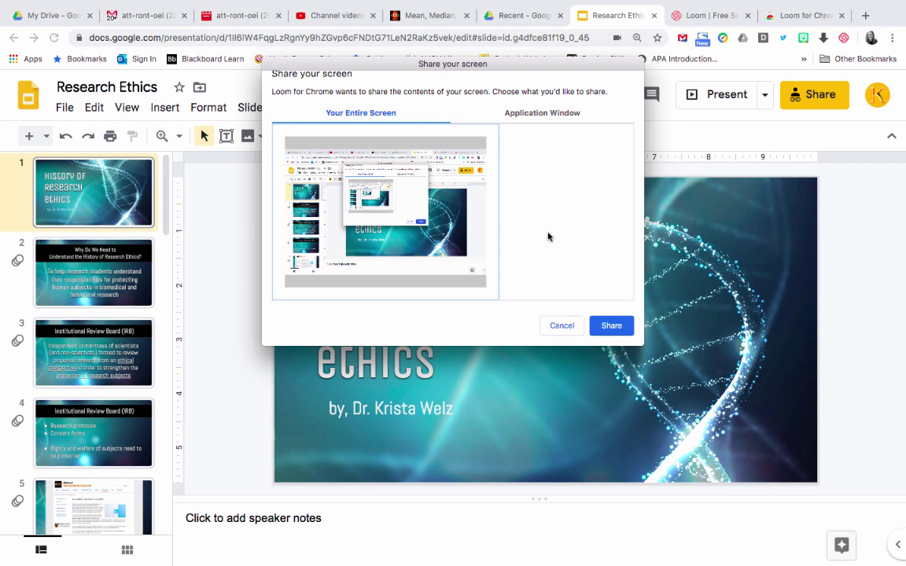
left_click(612, 326)
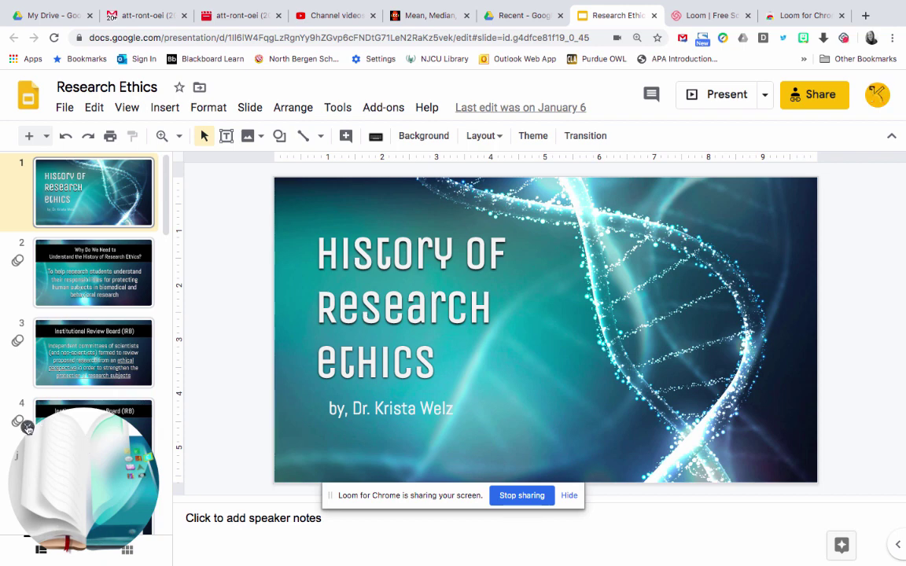
Step: Show slides 2 and 9, scroll through the BrainPOP quiz, then stop the recording
left_click(99, 281)
scroll(87, 339, "down", 5)
left_click(76, 391)
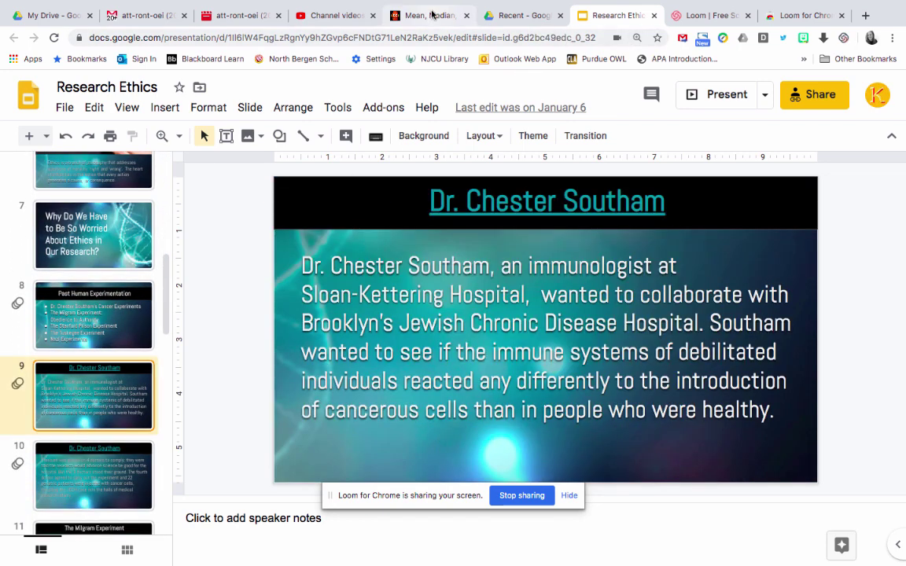
left_click(431, 15)
scroll(134, 366, "down", 3)
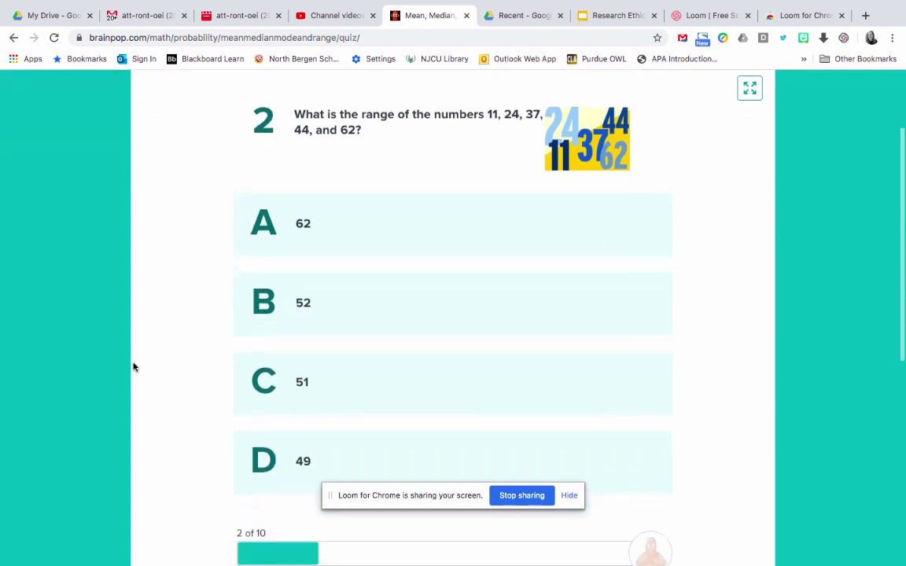
scroll(134, 366, "down", 2)
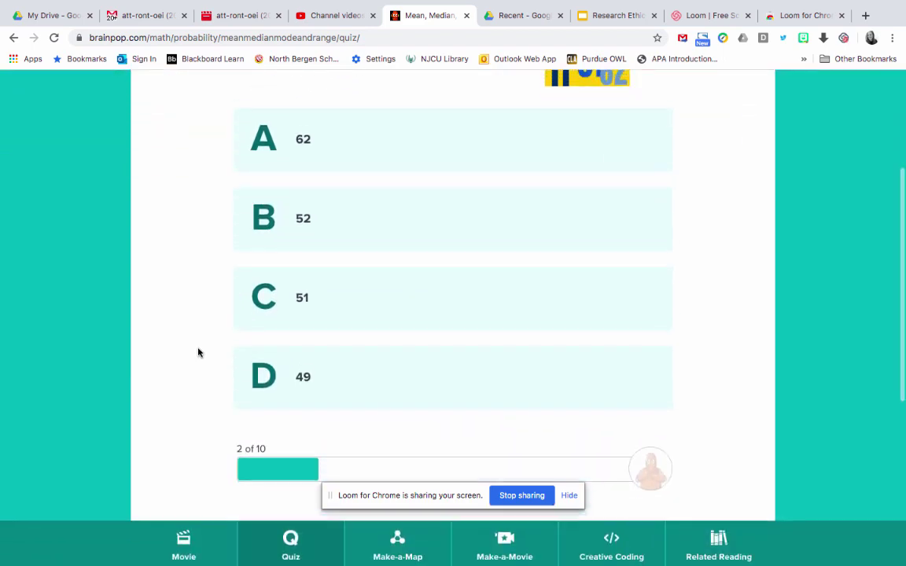
scroll(198, 353, "up", 3)
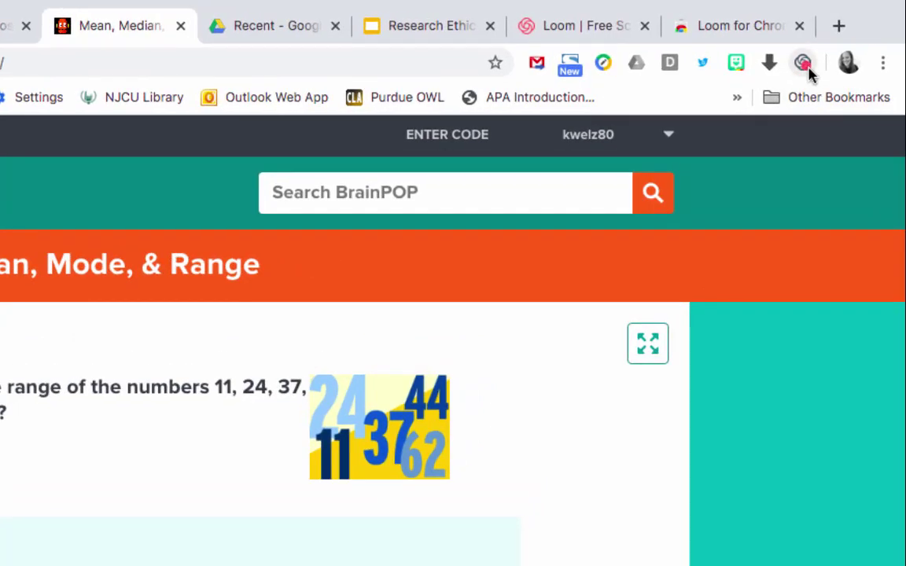
left_click(803, 63)
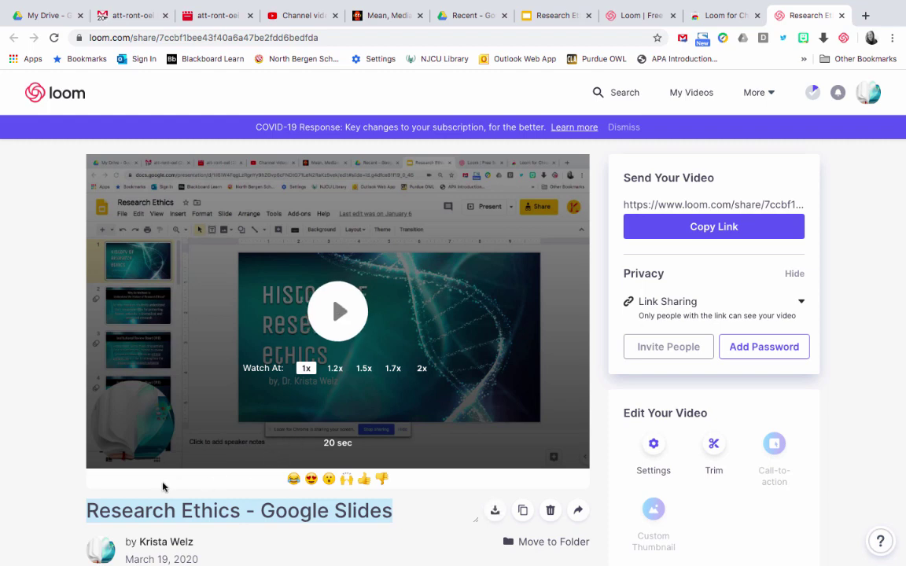
Step: Play and pause the recording on its share page, then make the 'Research Ethics - Google Slides' title editable
scroll(162, 487, "down", 1)
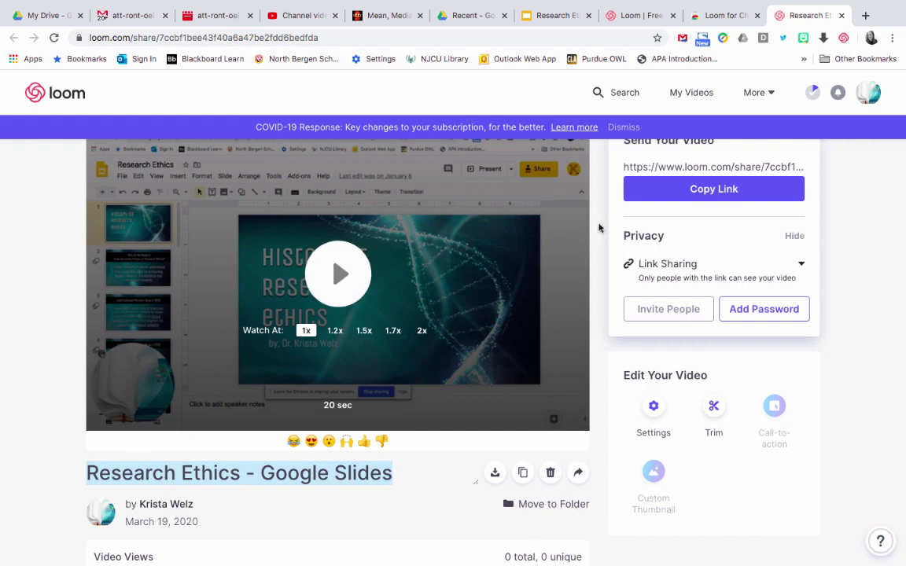
scroll(688, 233, "up", 1)
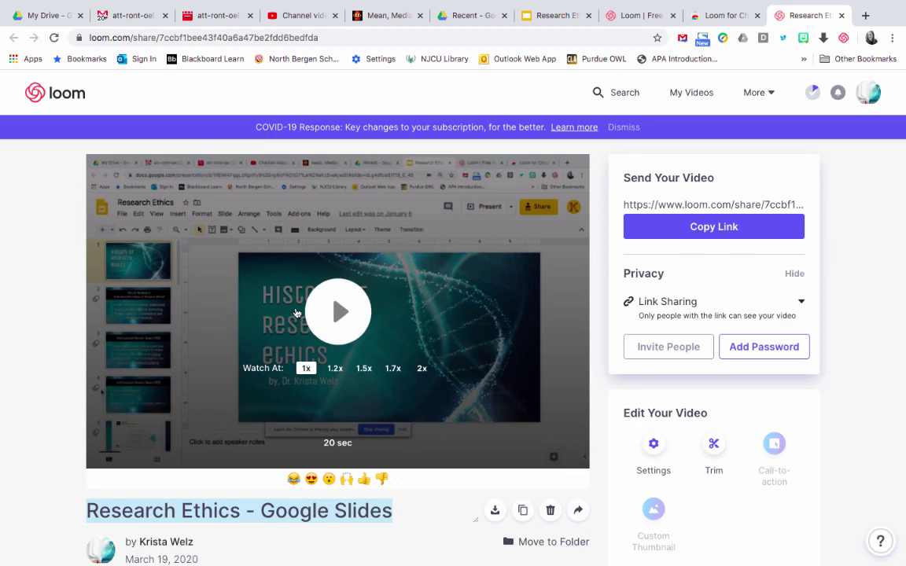
left_click(339, 312)
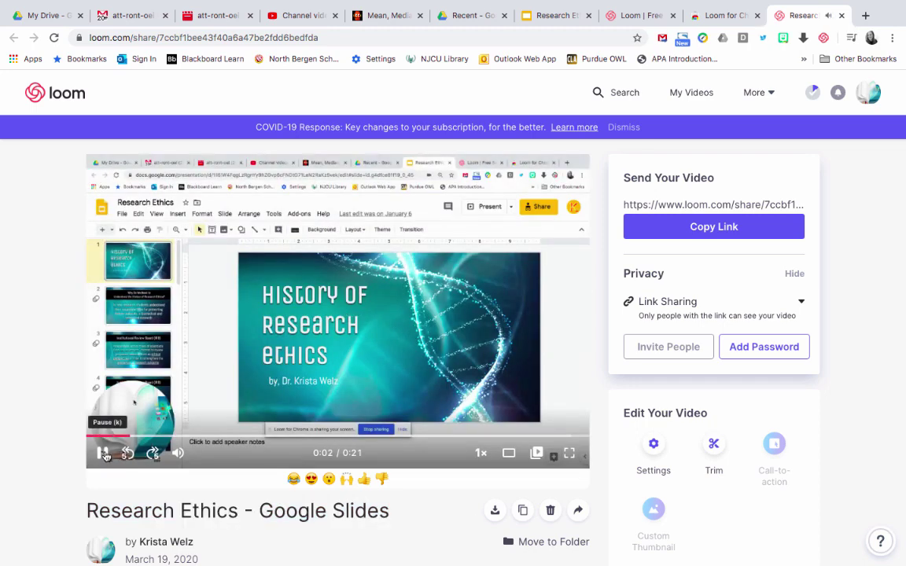
left_click(103, 454)
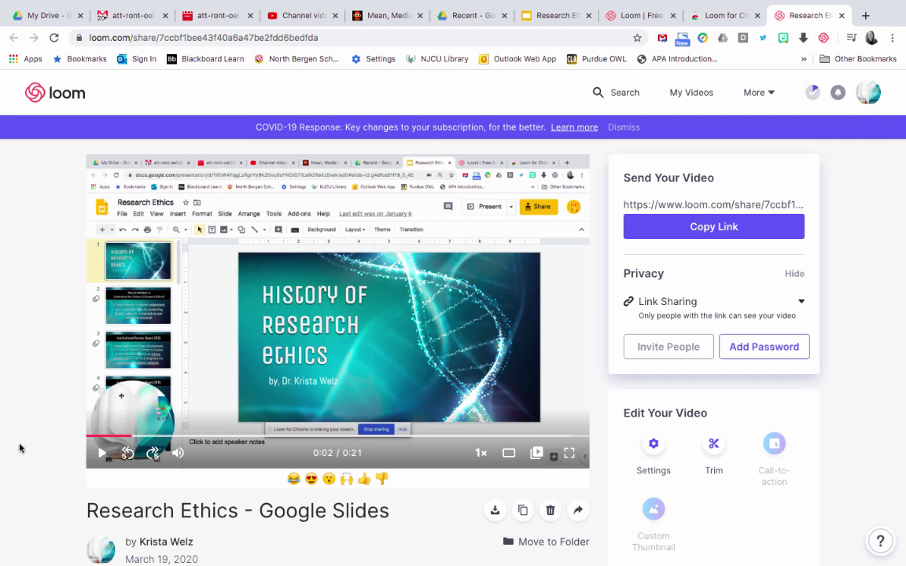
scroll(21, 447, "down", 1)
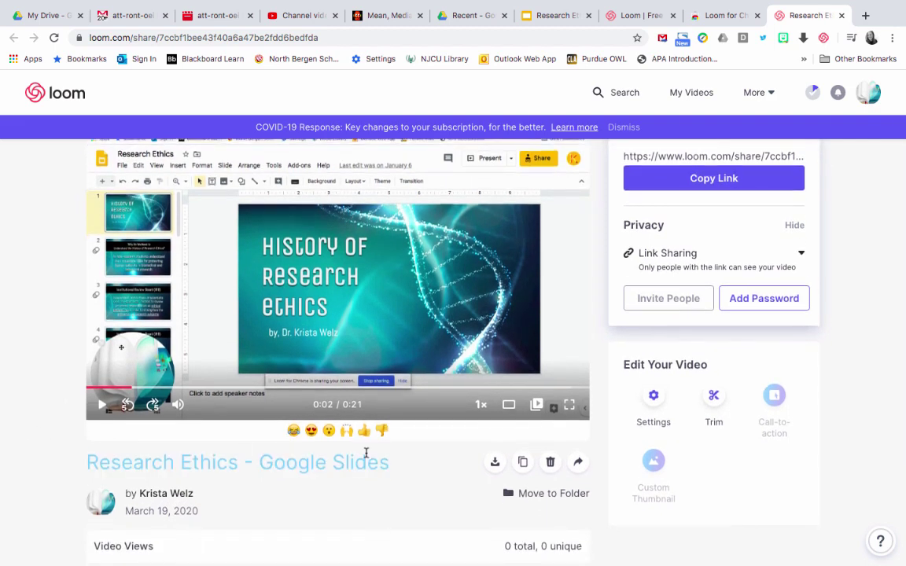
scroll(365, 454, "down", 1)
left_click(348, 429)
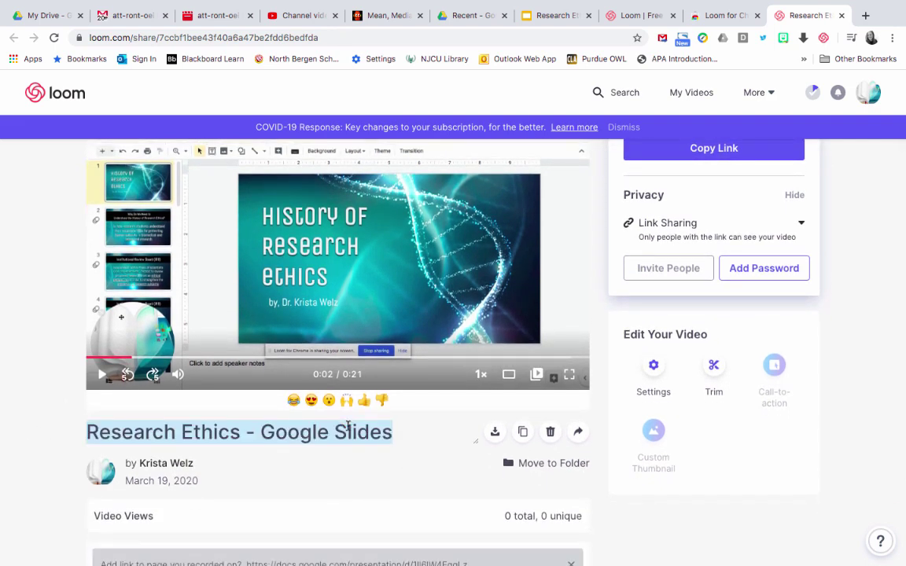
Step: Retitle the video 'Tutorial on March 19'
type("Toturoal")
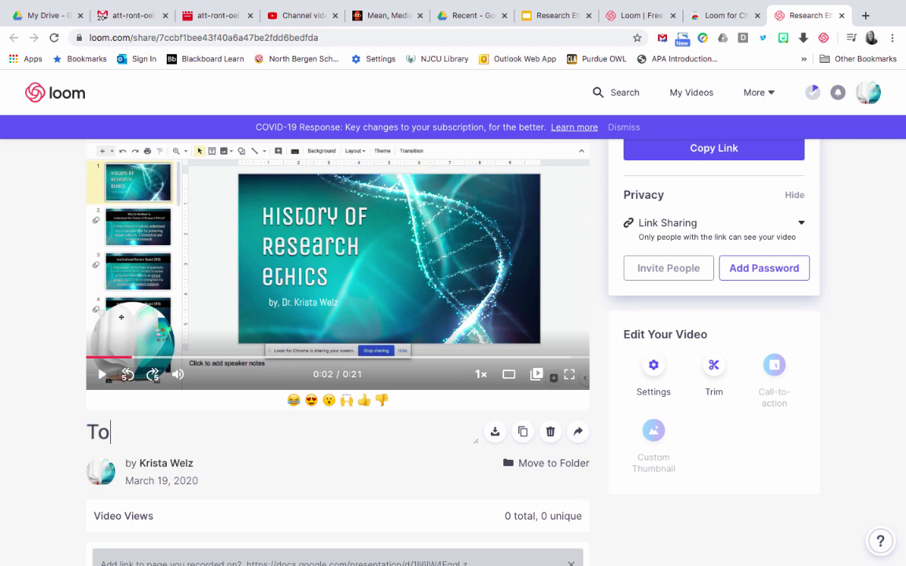
key("BackSpace")
key("BackSpace")
key("BackSpace")
key("BackSpace")
key("BackSpace")
key("BackSpace")
key("BackSpace")
type("utorial on March 19")
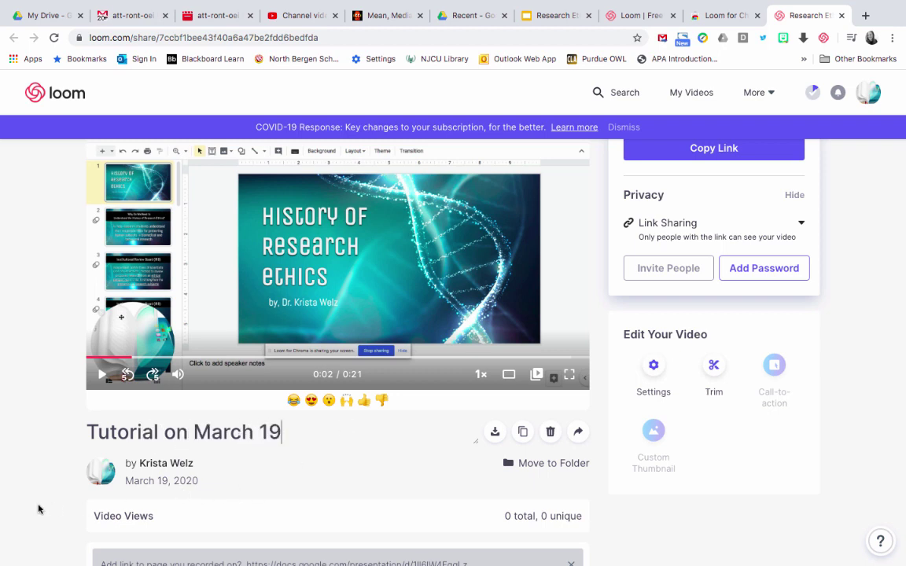
Step: Review the video's settings and save them unchanged
scroll(35, 503, "down", 1)
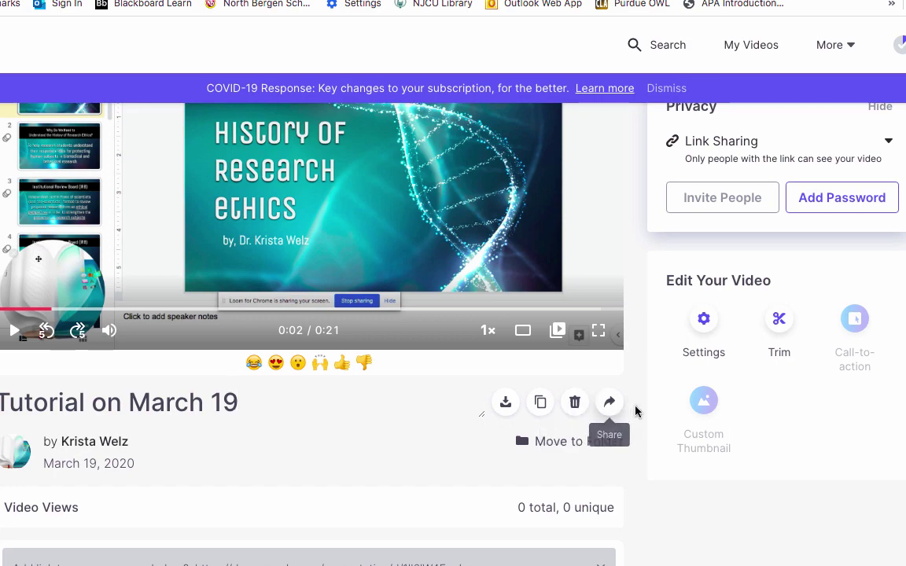
scroll(874, 450, "up", 2)
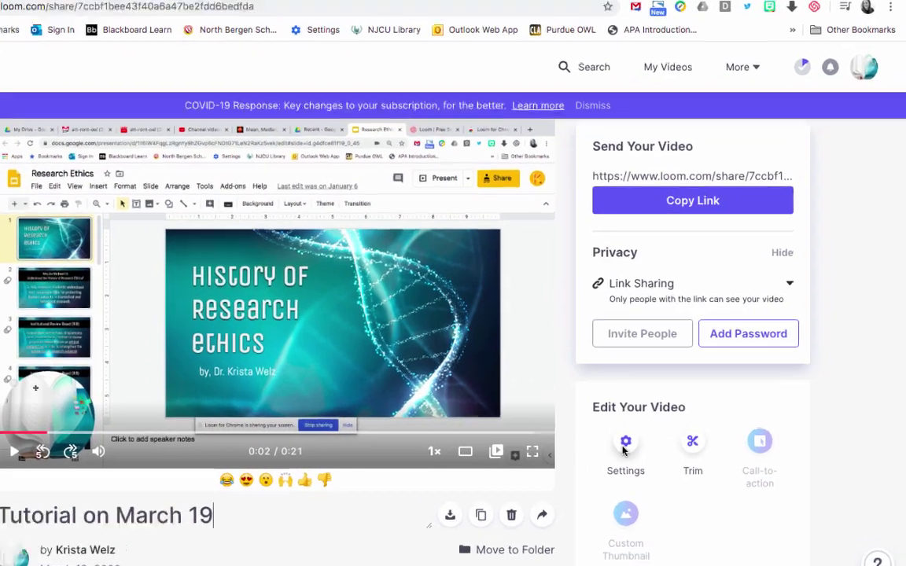
left_click(652, 434)
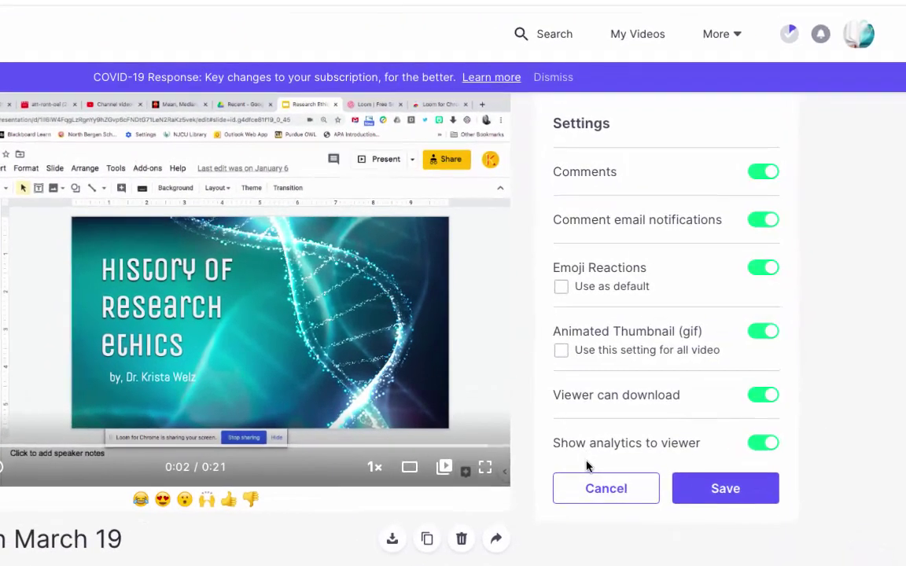
scroll(834, 215, "up", 1)
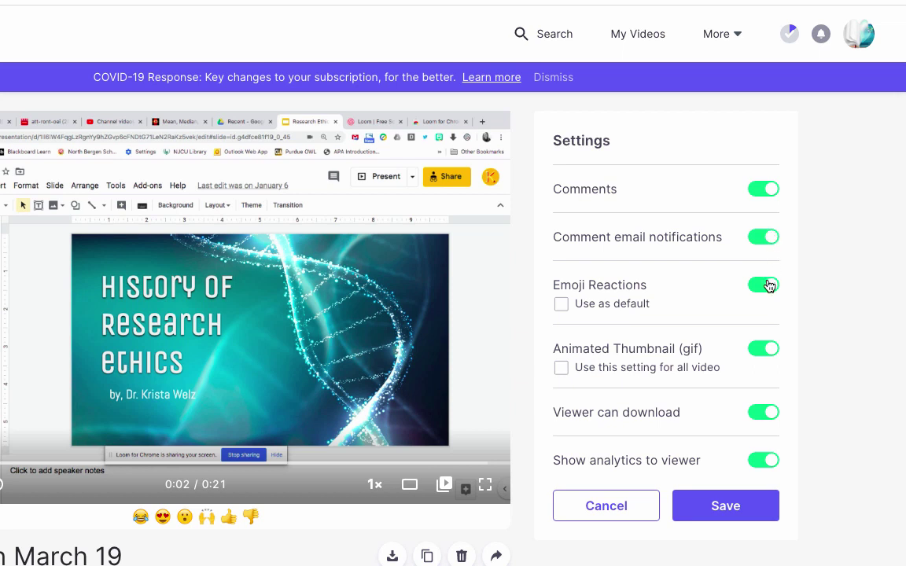
left_click(708, 508)
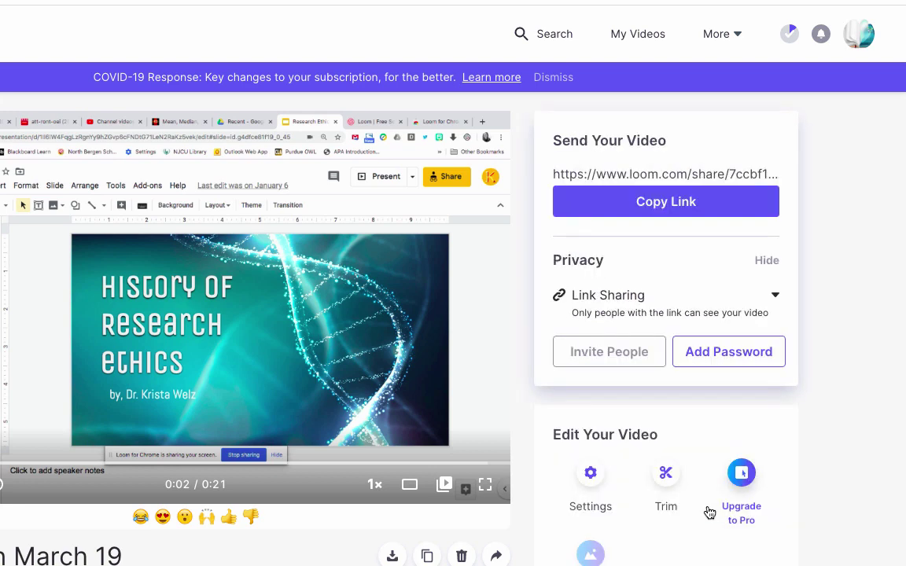
left_click(671, 477)
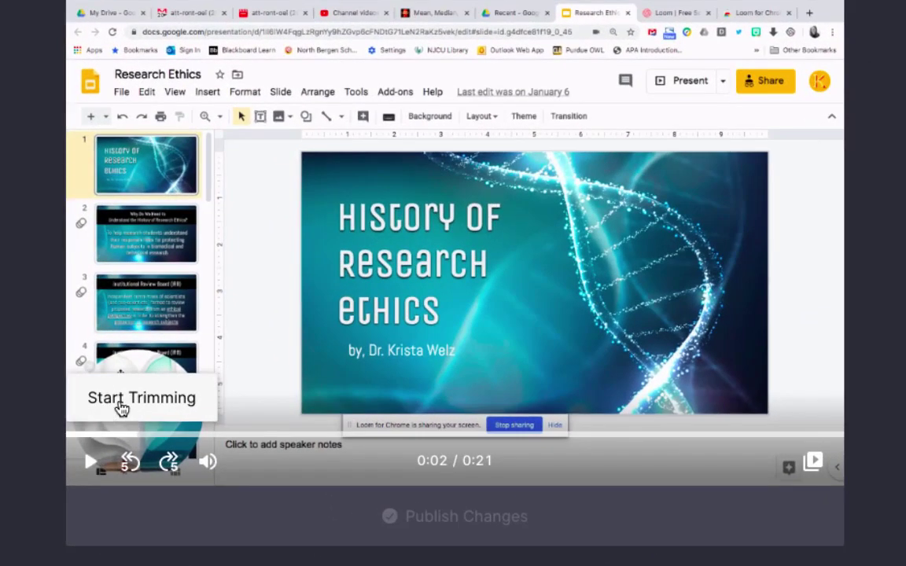
Step: Cut the opening 0:00.0–0:00.9 section out of the recording
left_click(122, 408)
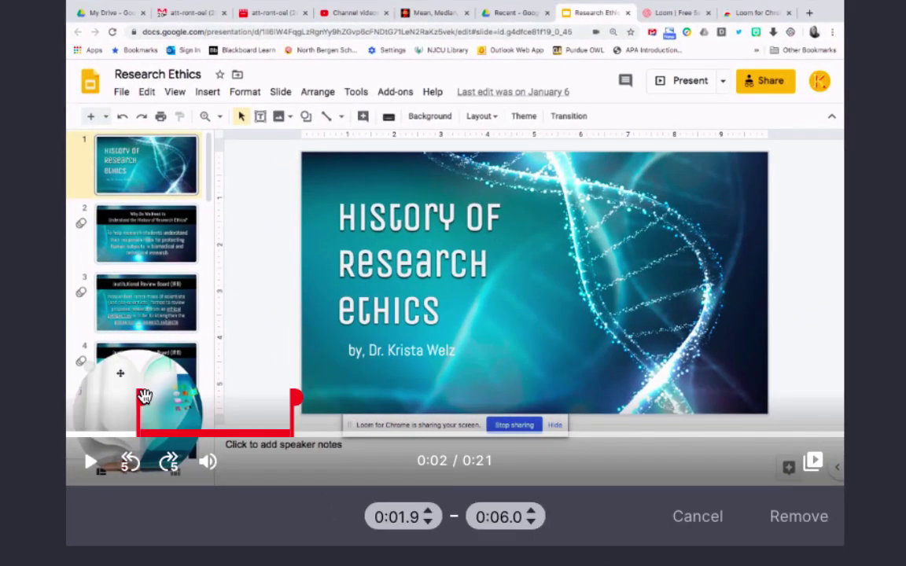
left_click_drag(143, 397, 86, 399)
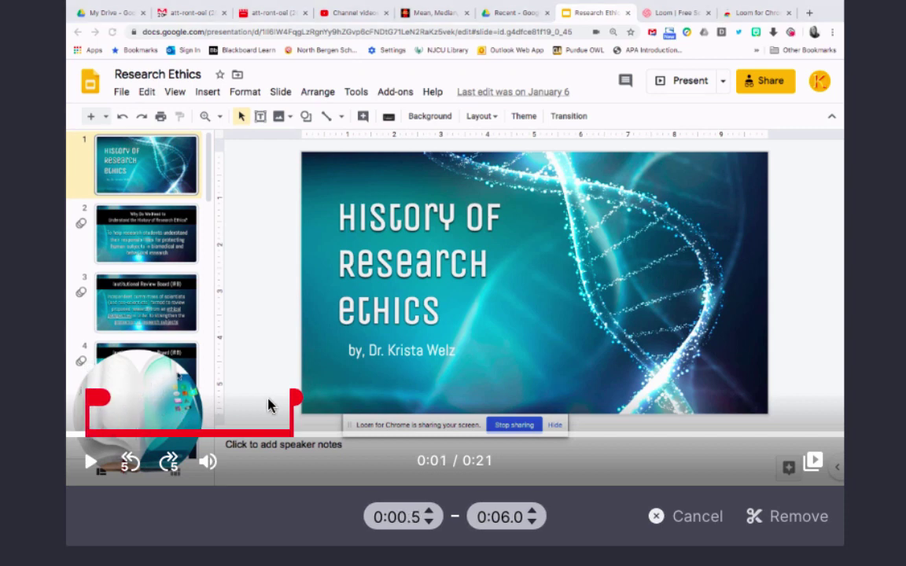
left_click_drag(297, 397, 329, 398)
left_click_drag(252, 417, 66, 398)
left_click_drag(126, 399, 101, 402)
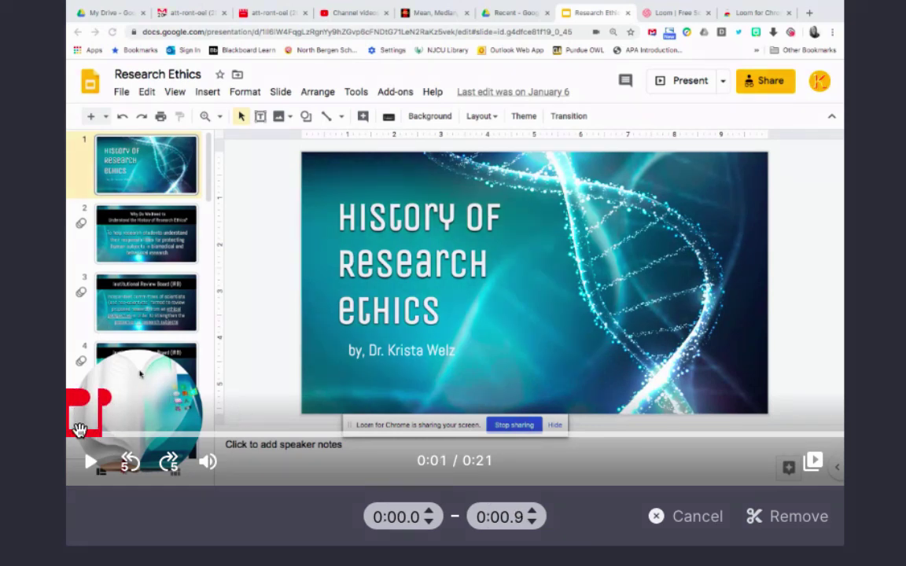
left_click(796, 519)
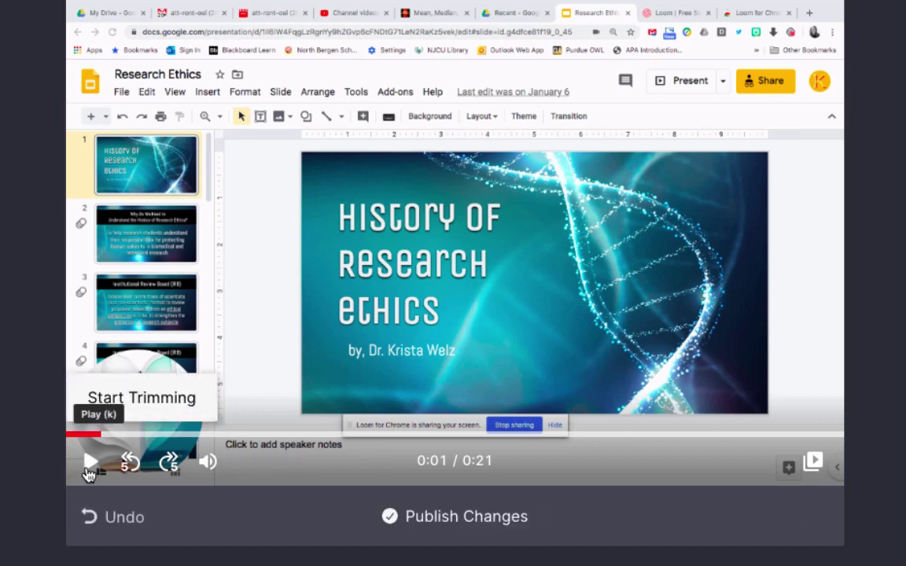
Step: Remove the 0:05.0–0:09.2 stretch and publish the shortened 15-second video
left_click(89, 469)
left_click(89, 472)
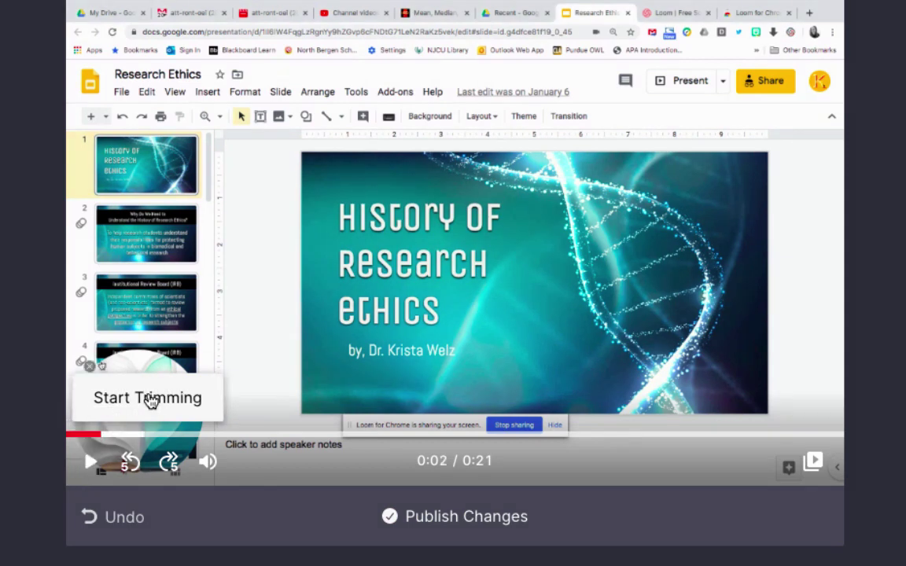
left_click(152, 401)
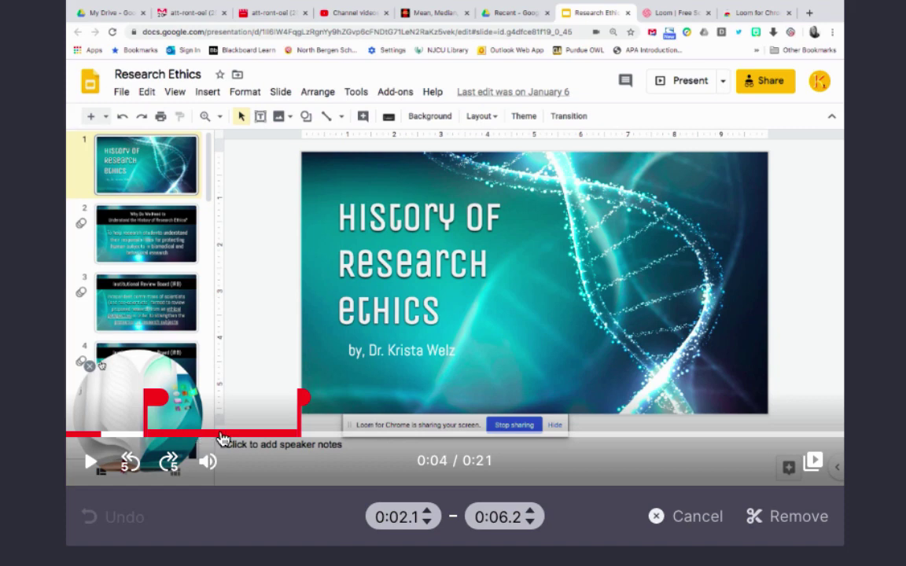
left_click_drag(154, 401, 421, 401)
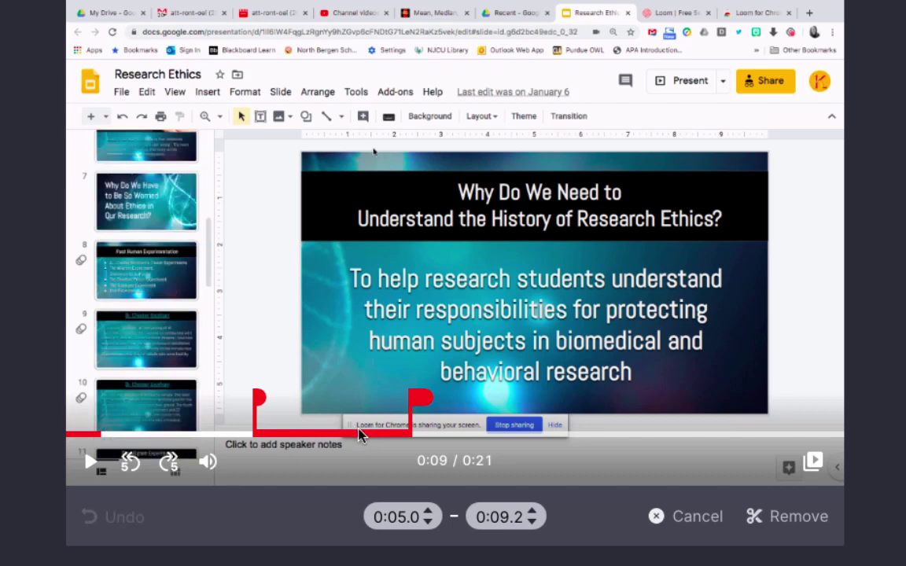
left_click(790, 517)
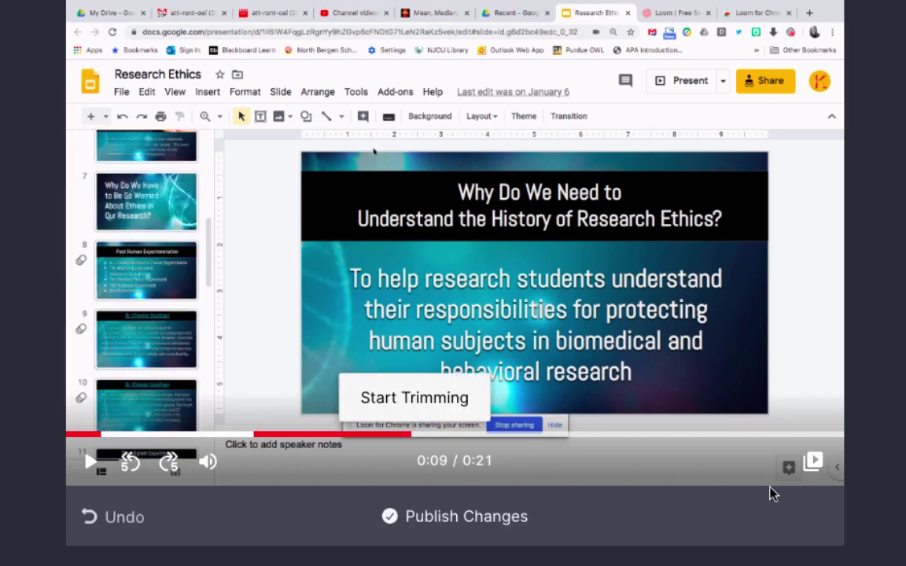
left_click(474, 519)
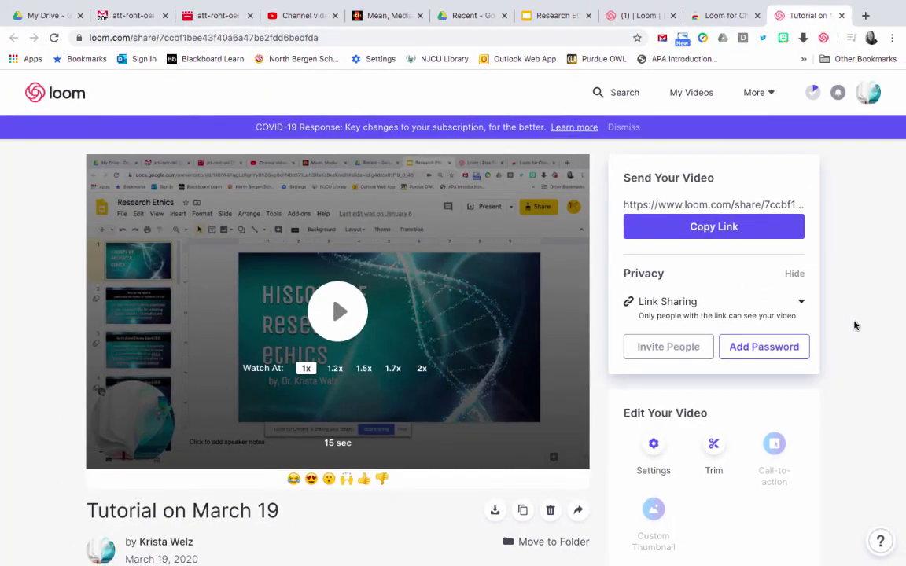
Step: Copy the Loom video's link with Link Sharing privacy kept, then open Classroom's Classwork page in a new tab
left_click(782, 304)
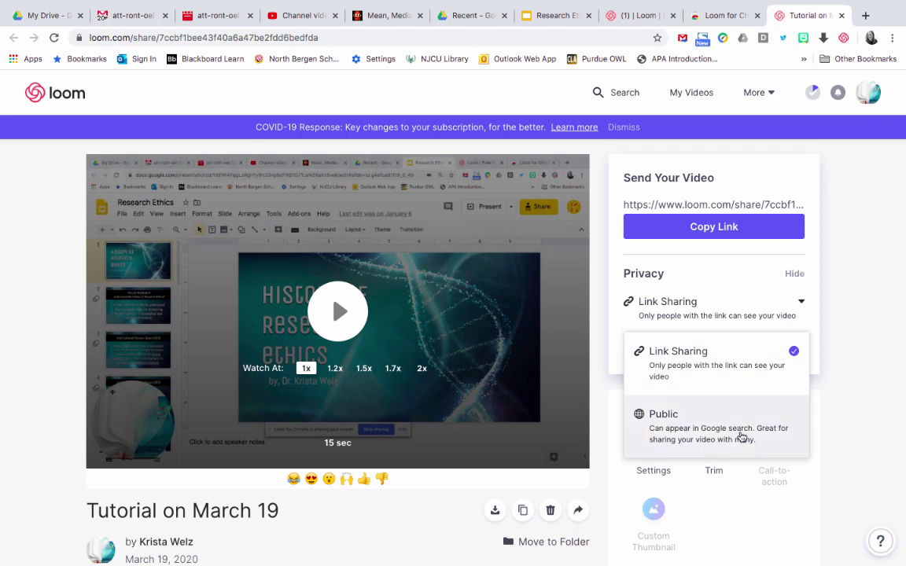
left_click(767, 360)
left_click(738, 232)
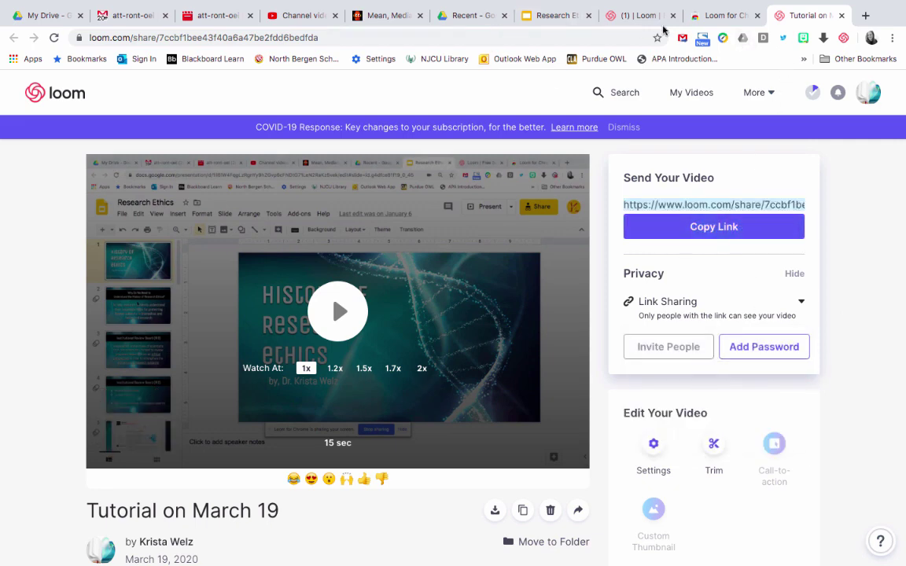
left_click(863, 15)
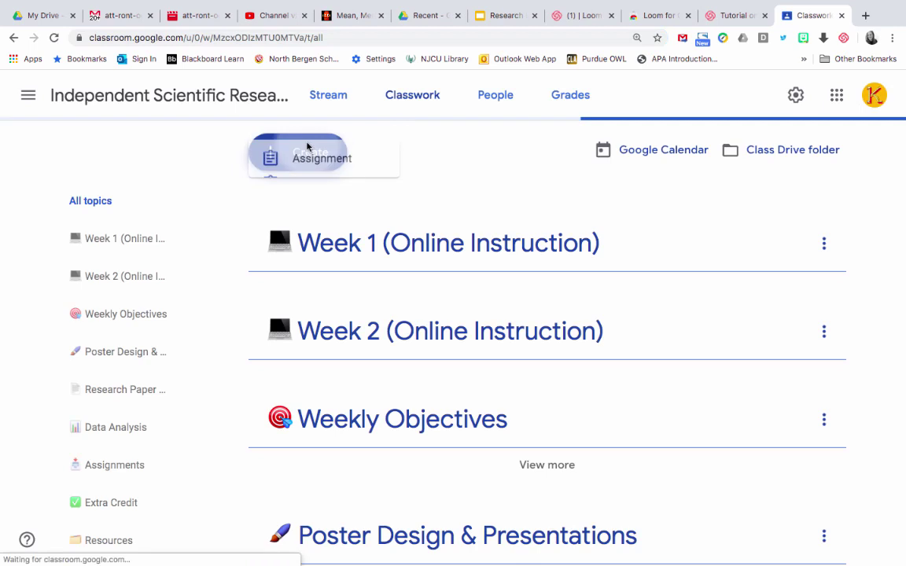
left_click(308, 145)
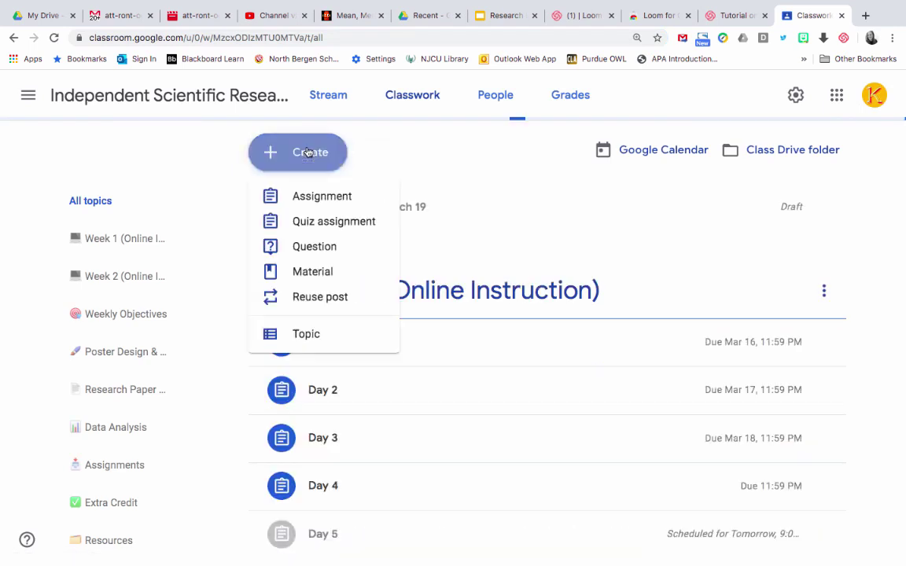
Step: Create a new Material post and paste the copied Loom URL in as a link attachment
left_click(317, 271)
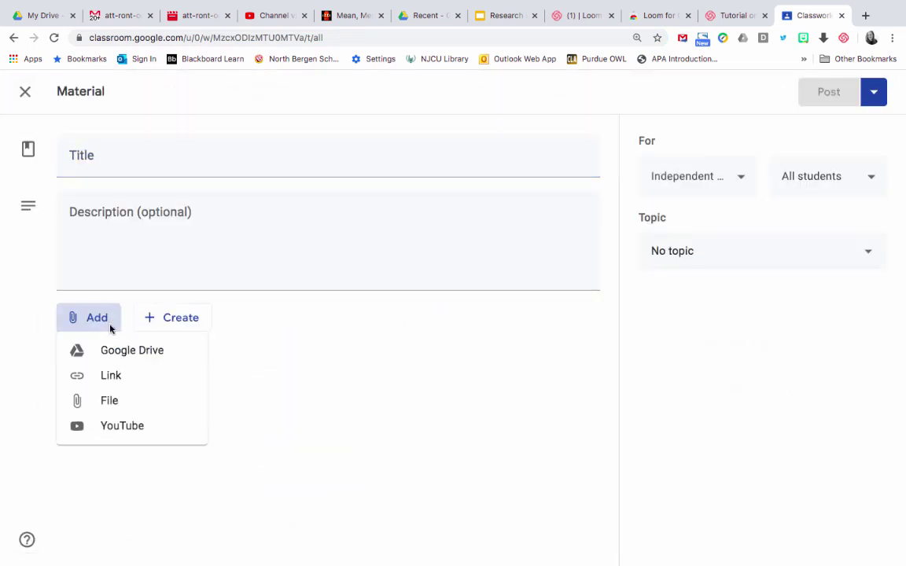
left_click(111, 376)
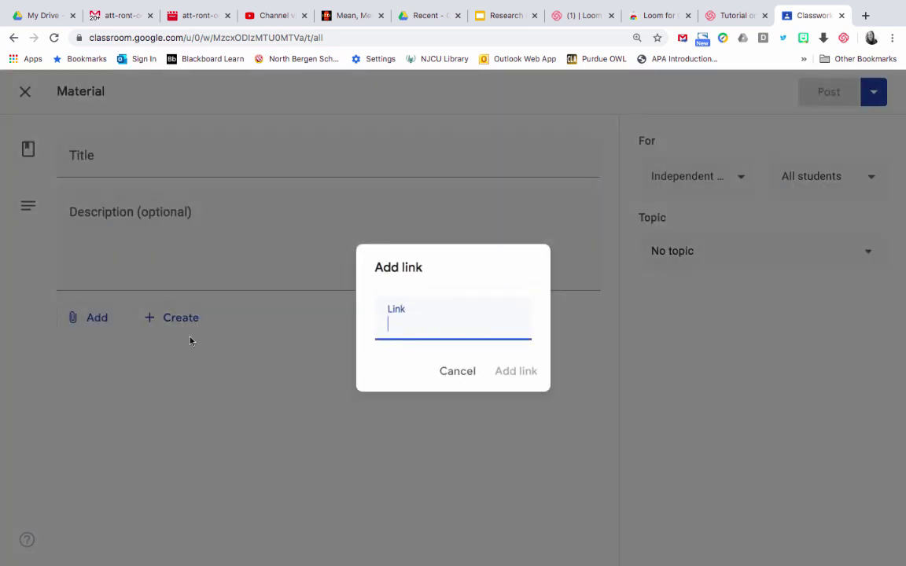
right_click(343, 325)
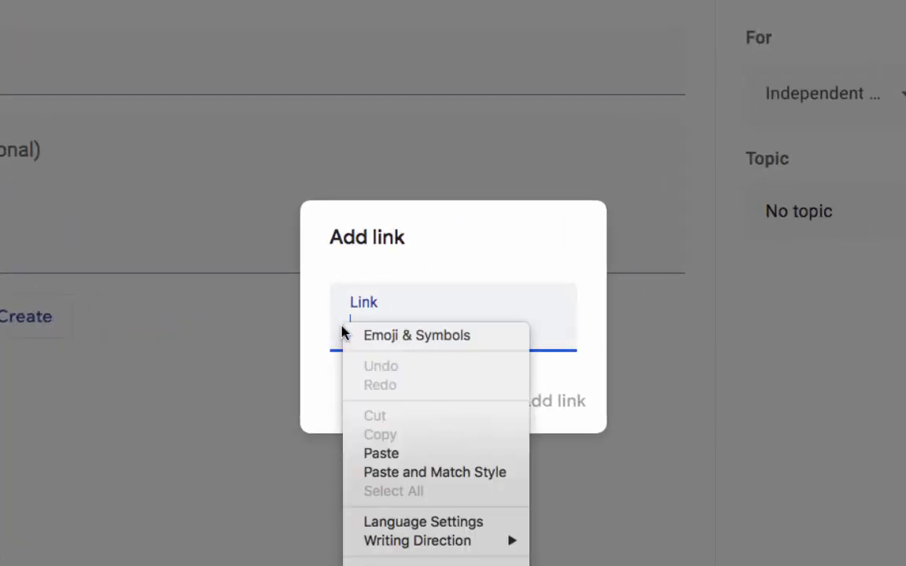
left_click(375, 454)
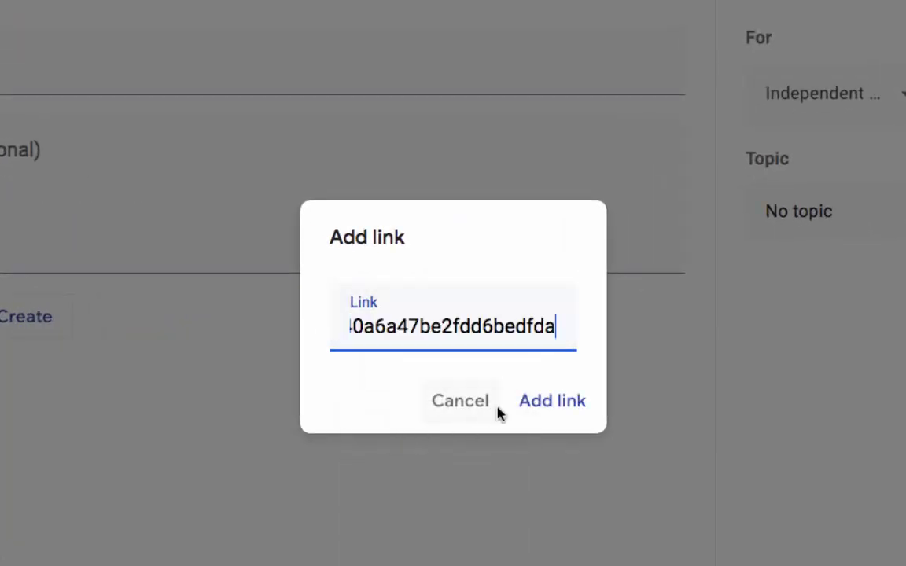
left_click(542, 401)
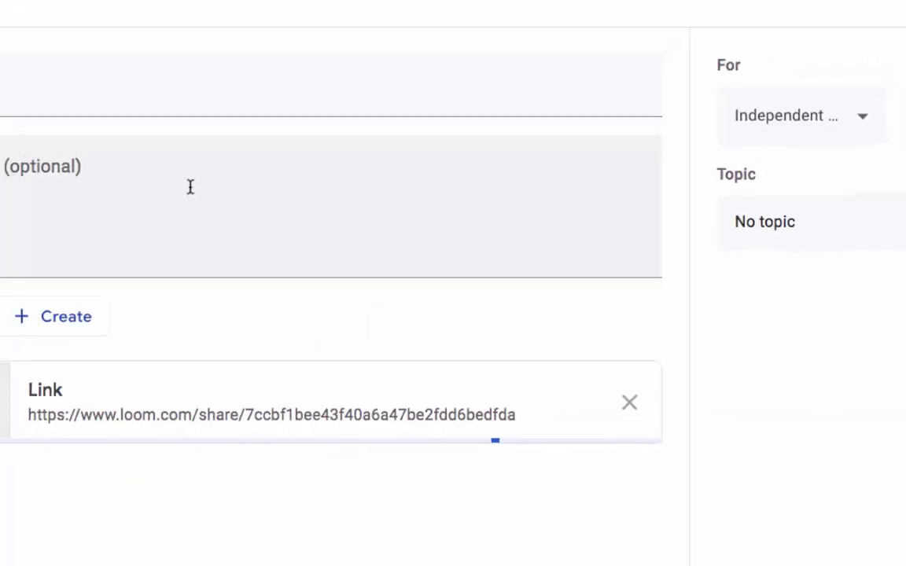
left_click(190, 187)
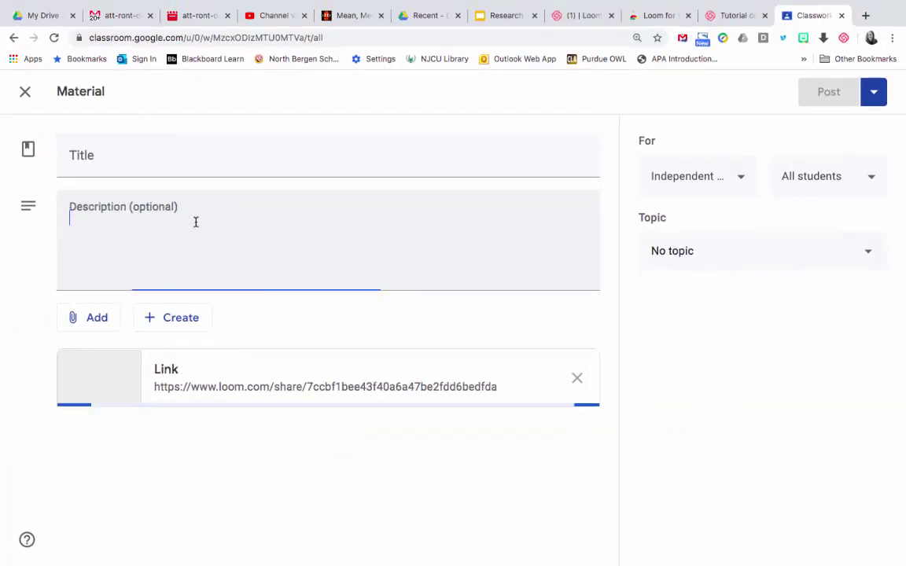